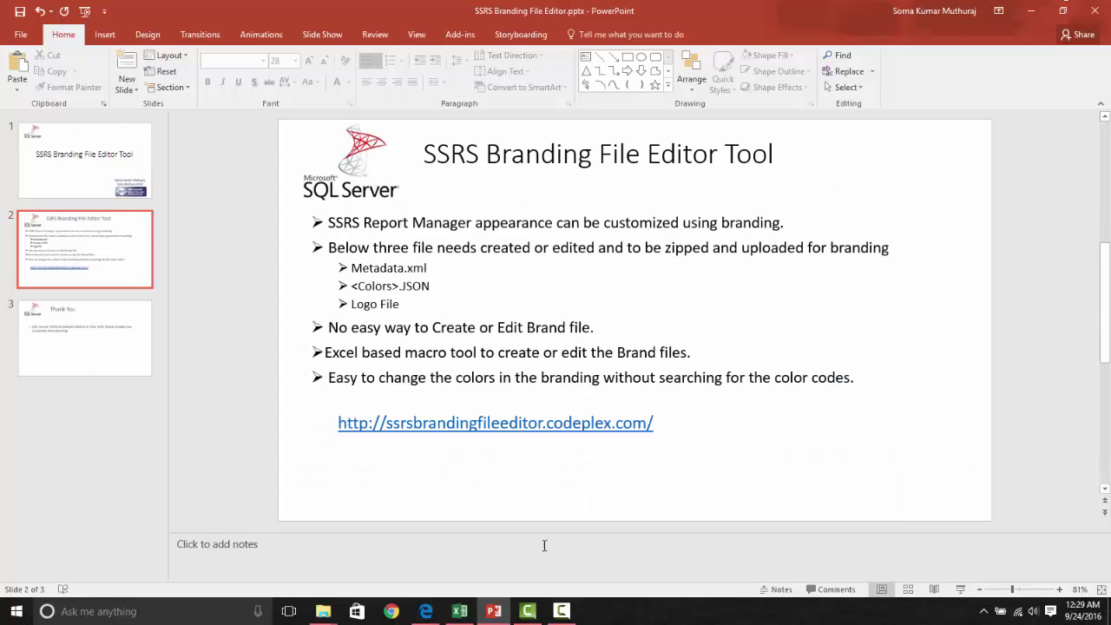
Step: Enter NewBranding as the BrandingName in B1 and copy it into the ColorsFile cell B2
left_click(467, 613)
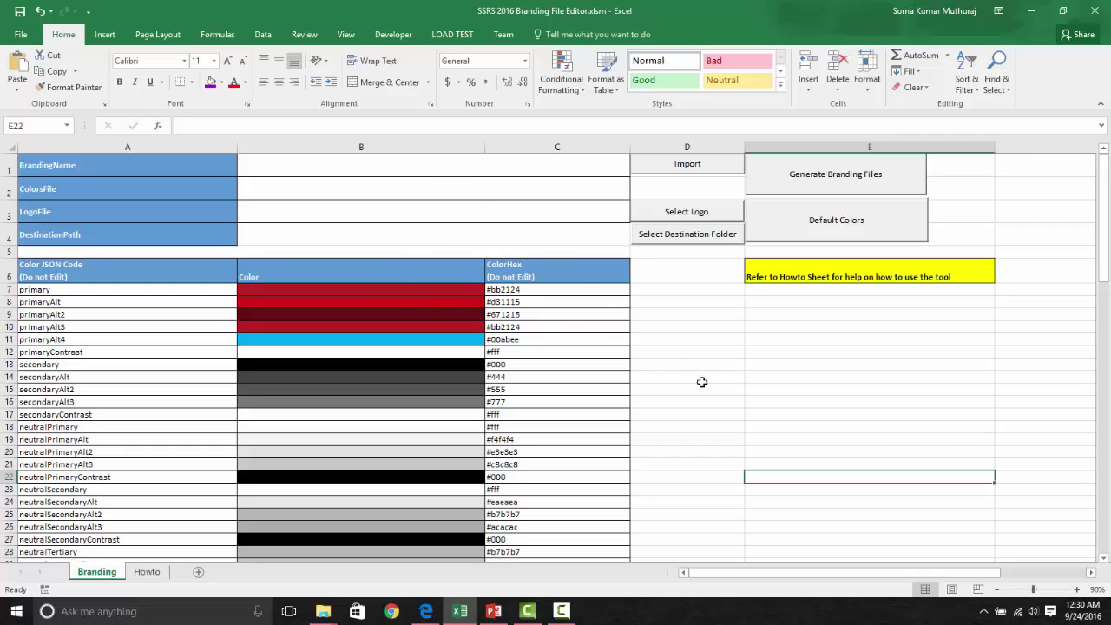
left_click(343, 175)
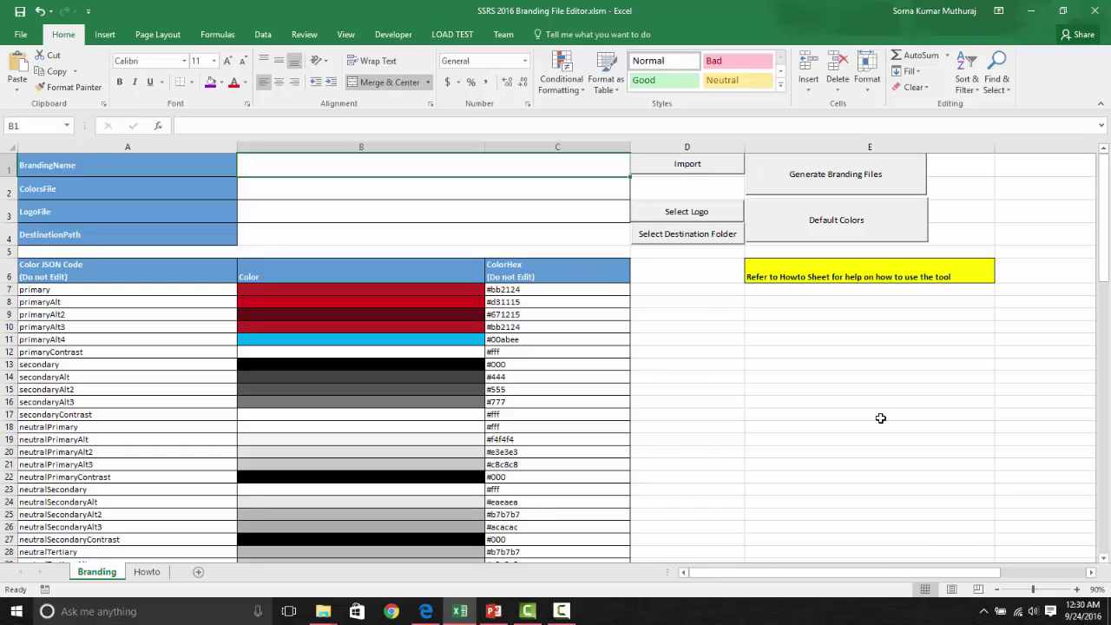
type("Ne")
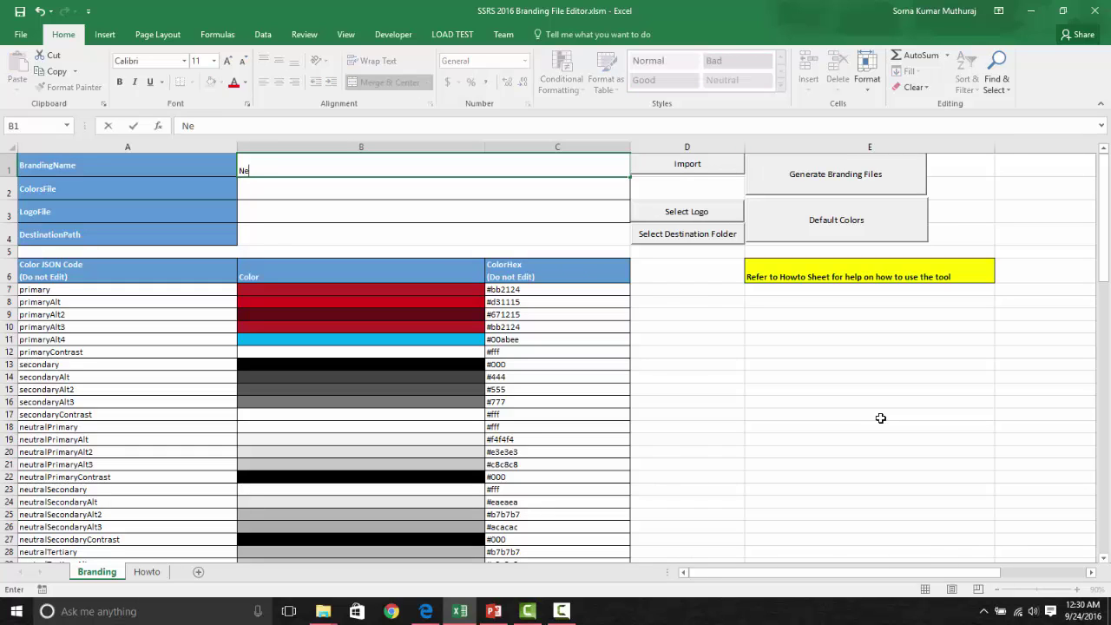
type("wBranding")
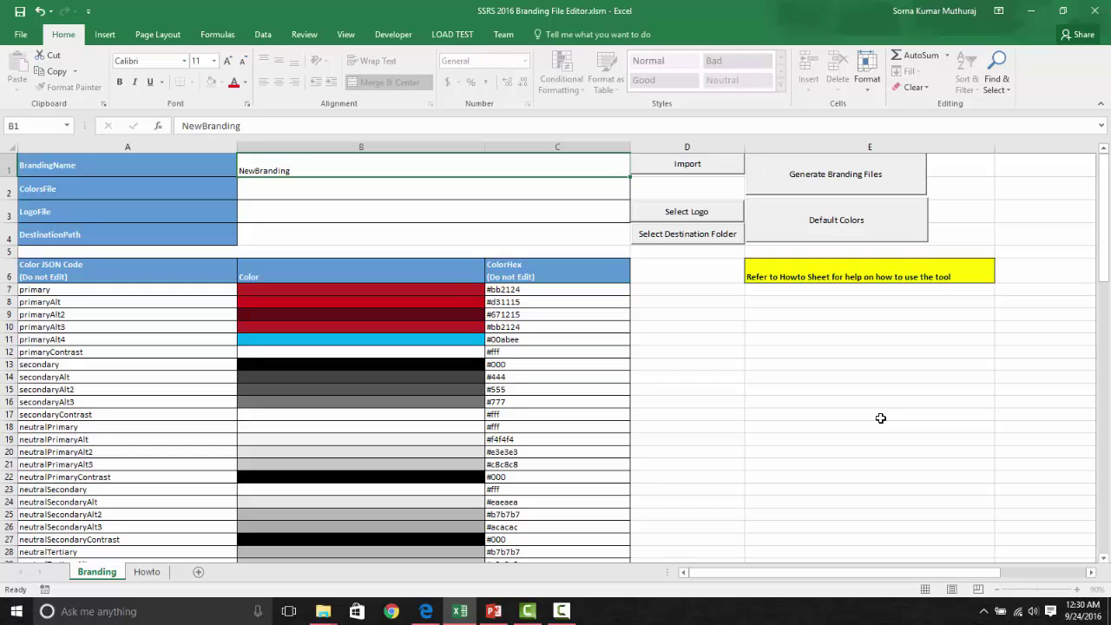
key("Return")
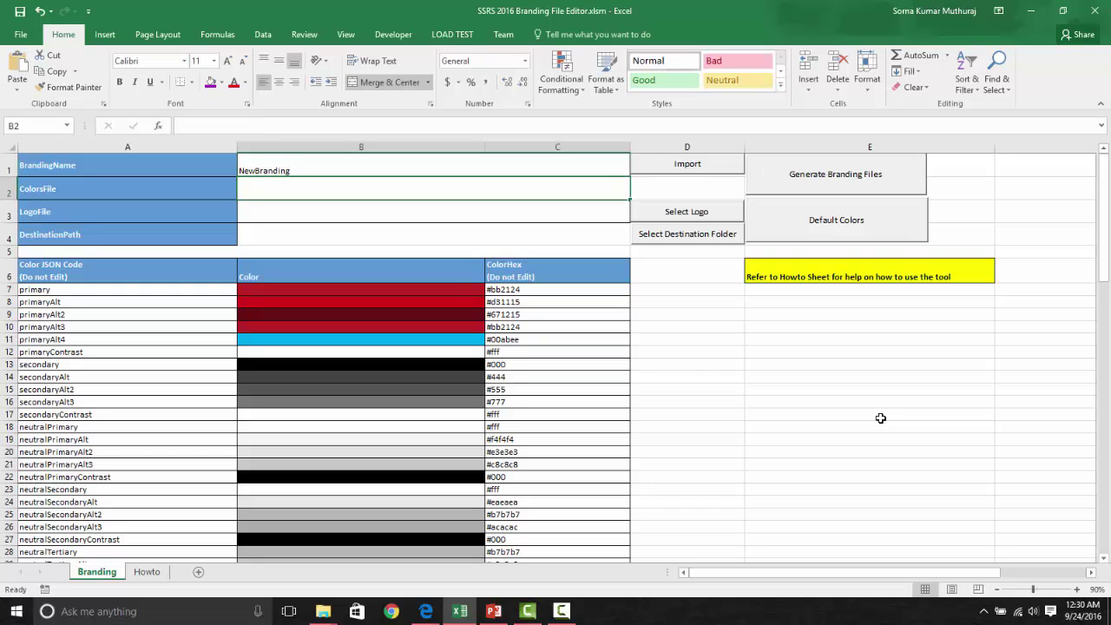
key("Up")
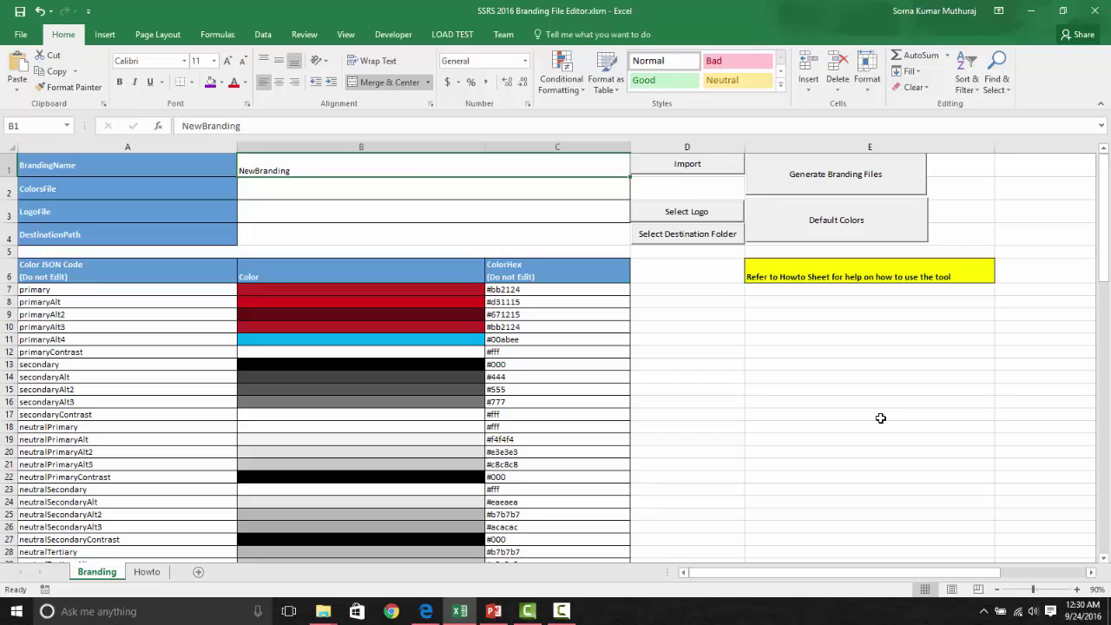
key("ctrl+c")
key("Down")
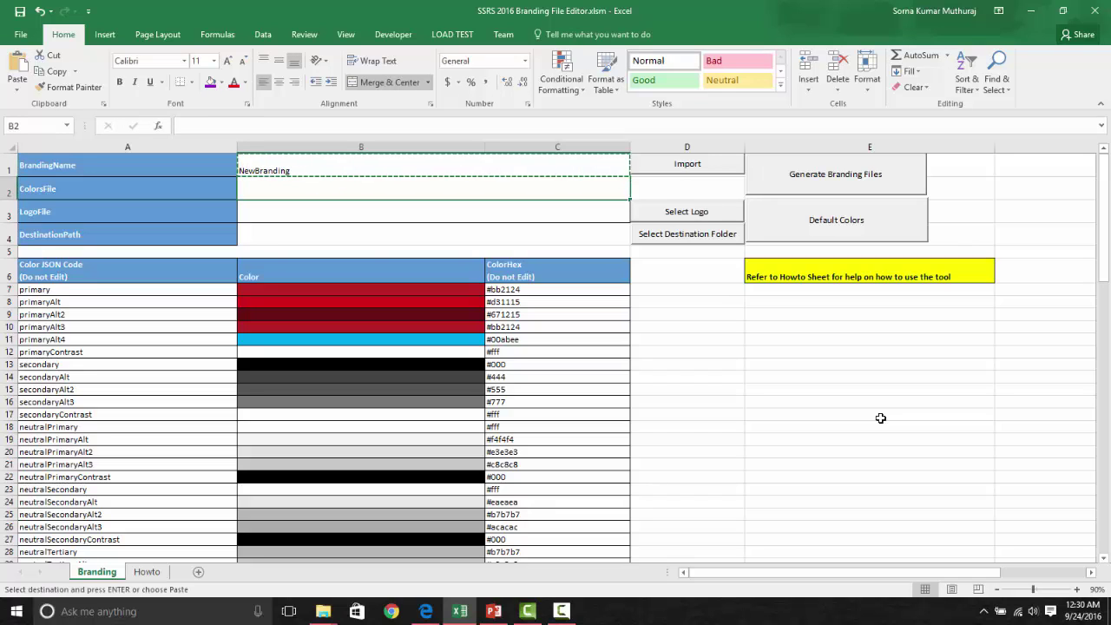
key("ctrl+v")
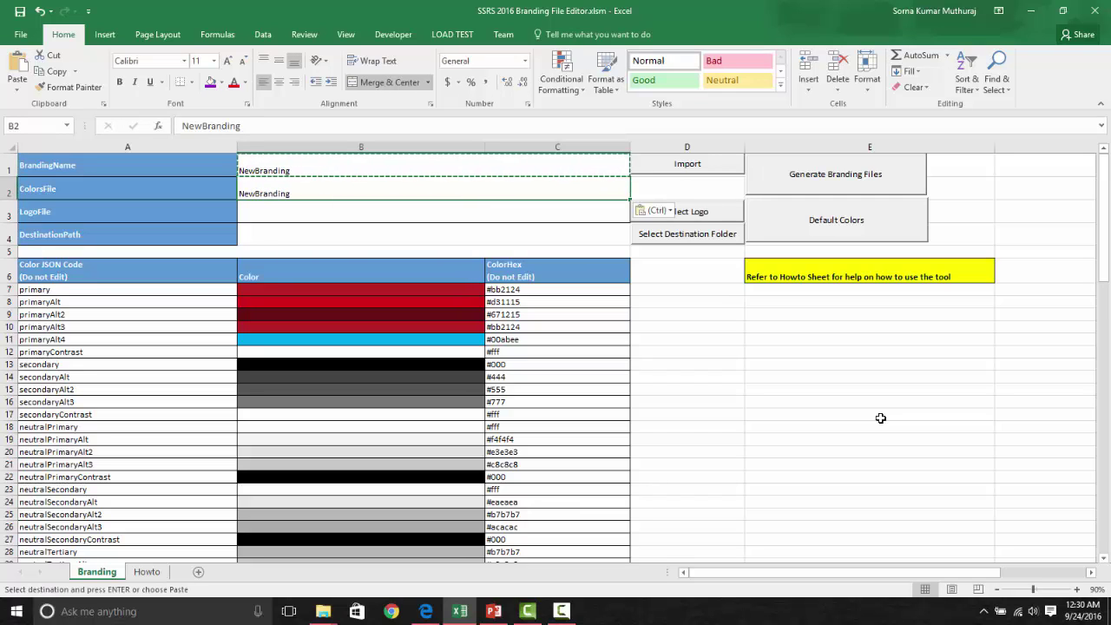
key("Down")
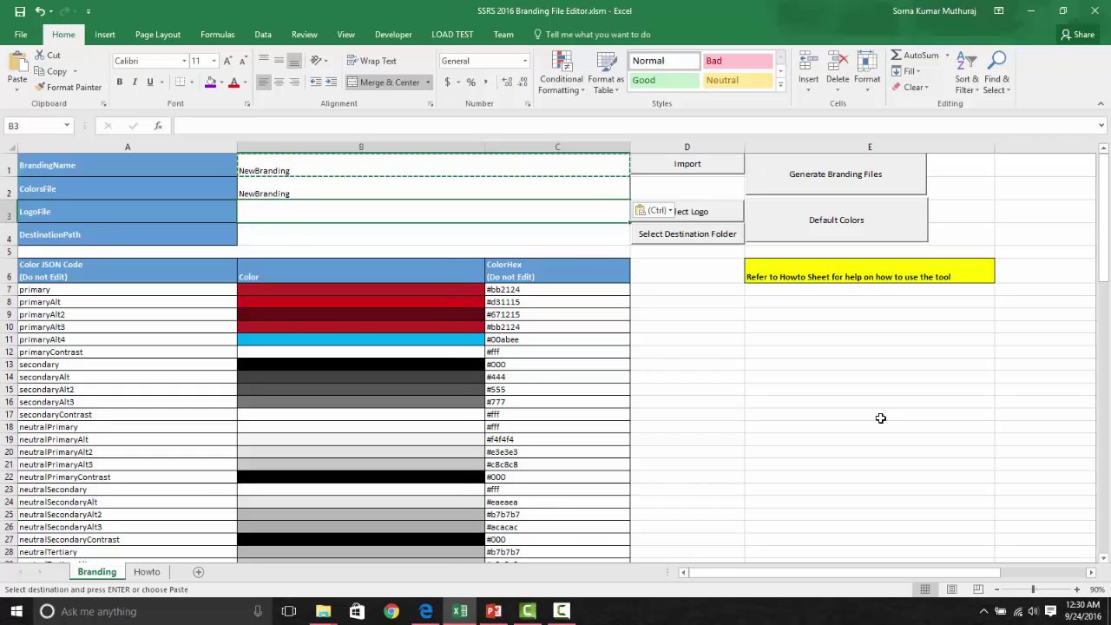
Step: Choose E:\Demo\NewLogo\SQLServer2016.jpg as the logo file
left_click(697, 213)
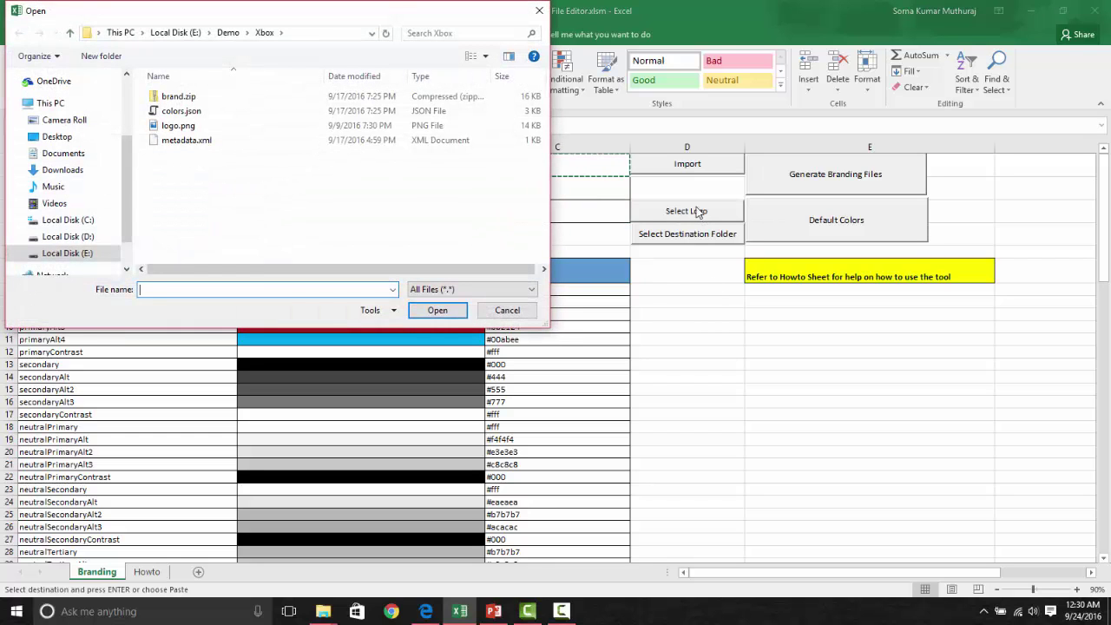
left_click(228, 32)
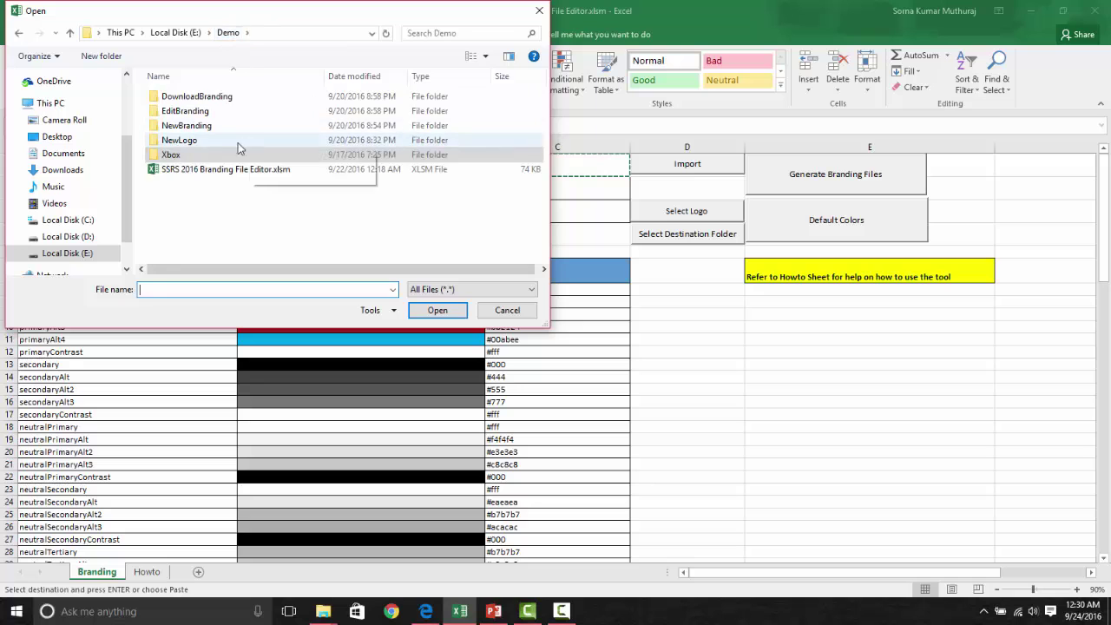
double_click(193, 140)
double_click(183, 102)
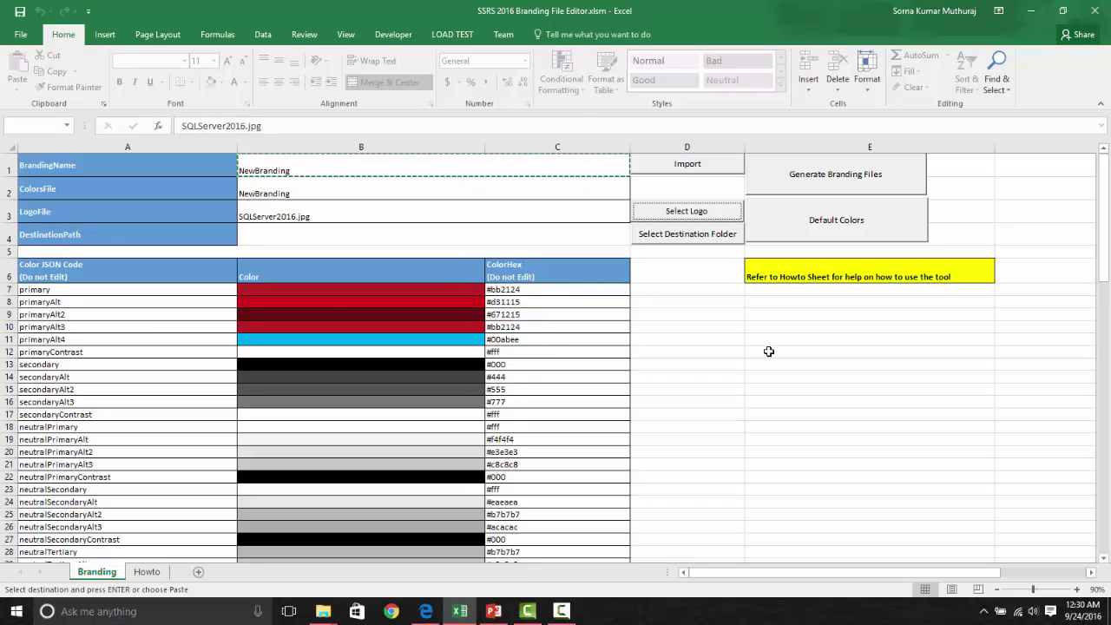
Step: Set the destination path to the E:\Demo\NewBranding folder
left_click(373, 238)
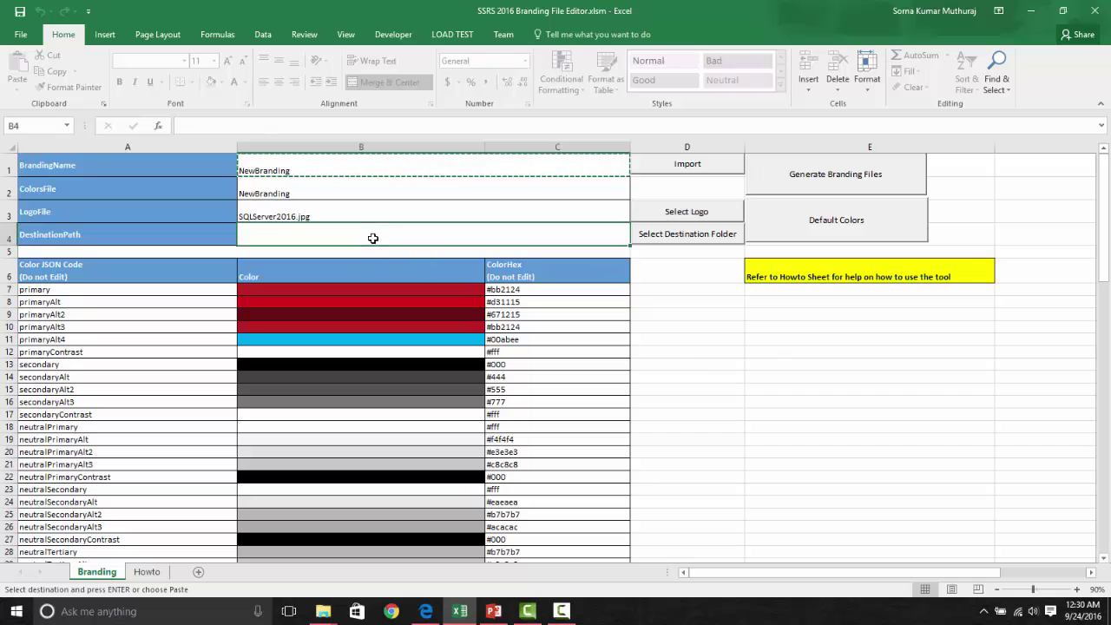
left_click(672, 234)
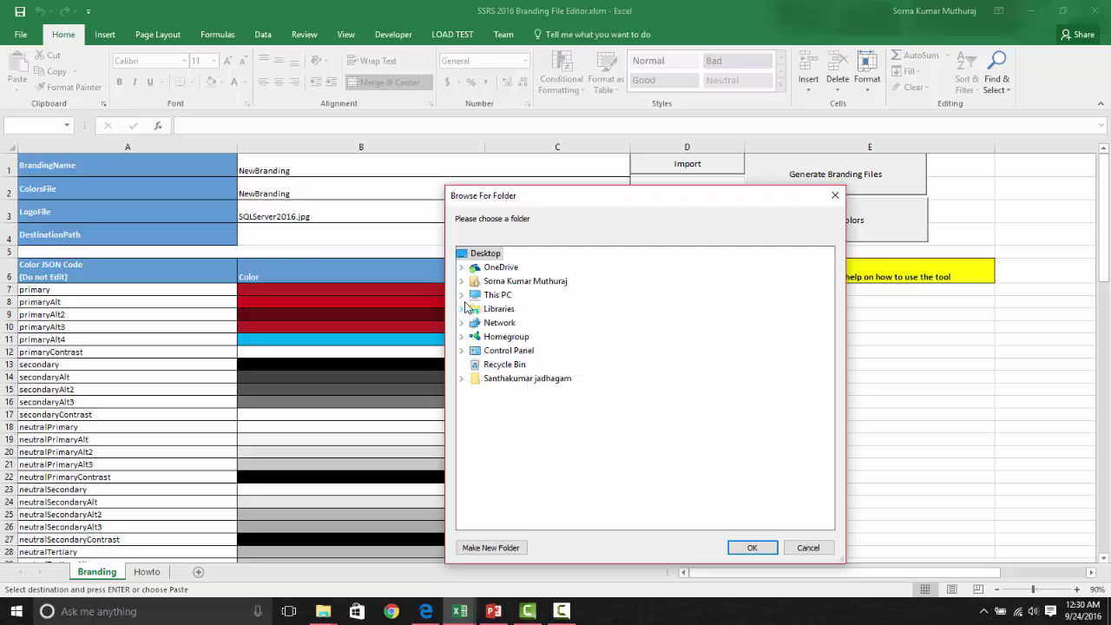
left_click(461, 295)
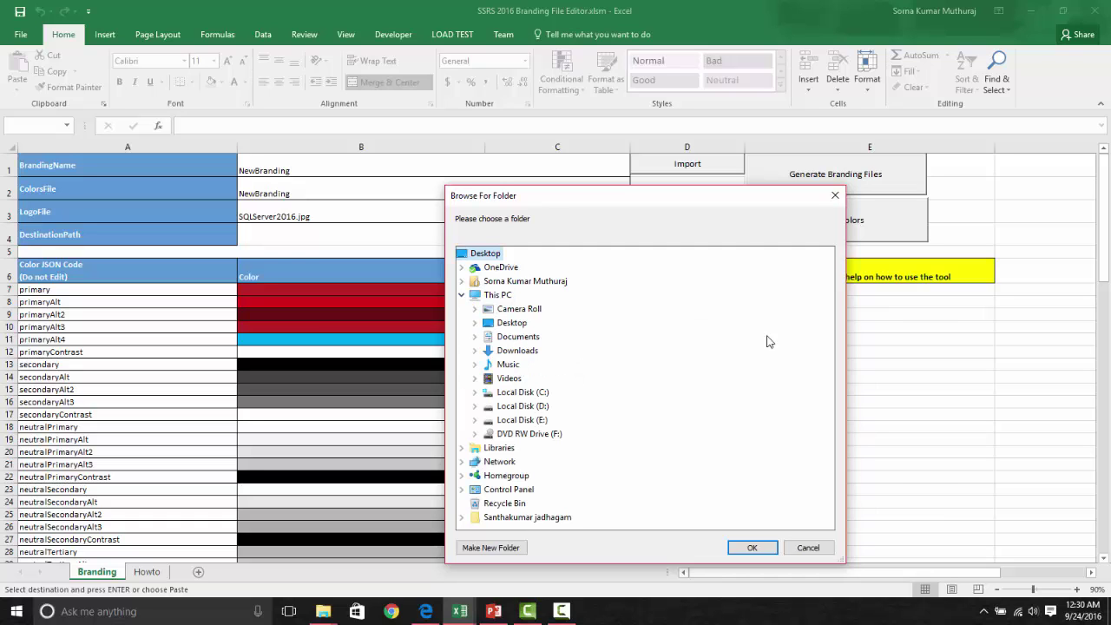
left_click(475, 419)
left_click_drag(825, 363, 832, 397)
scroll(830, 373, "up", 6)
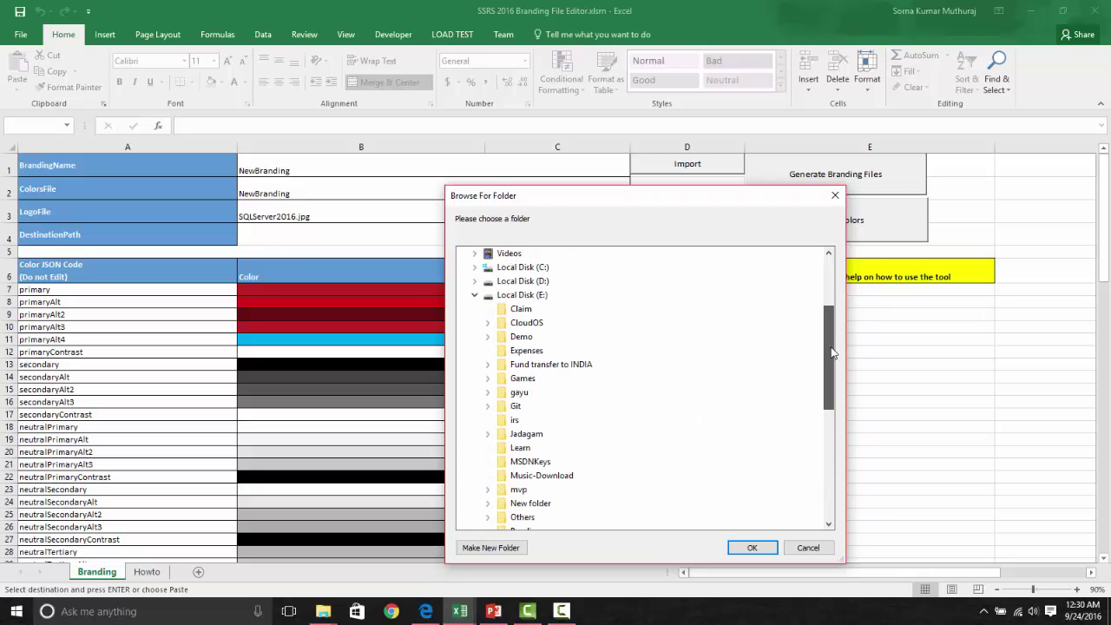
left_click(489, 338)
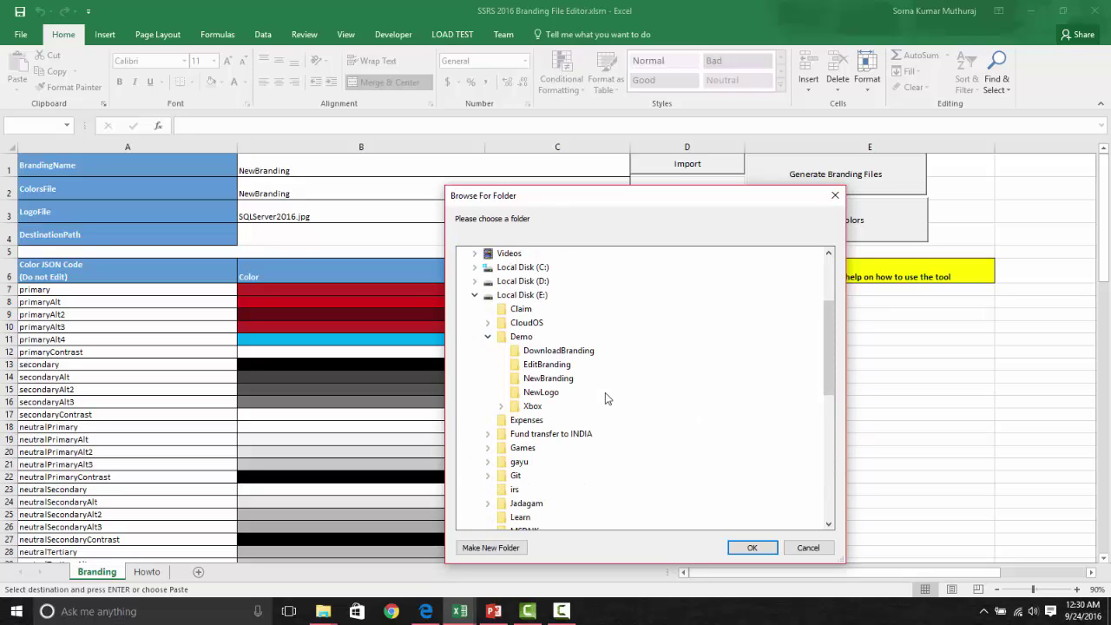
left_click(752, 548)
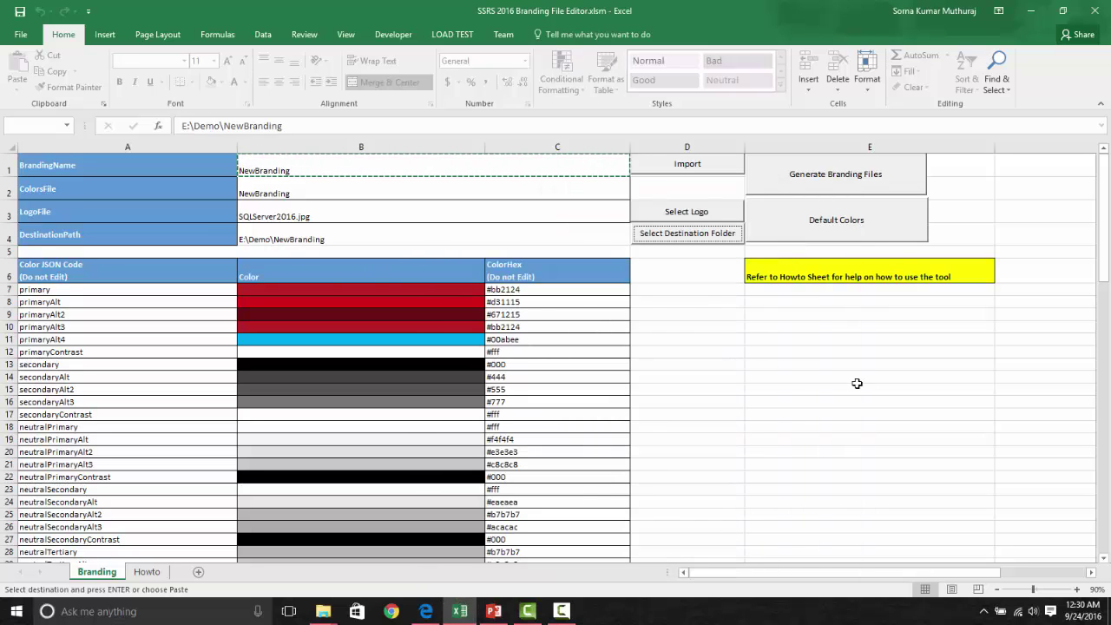
left_click(755, 373)
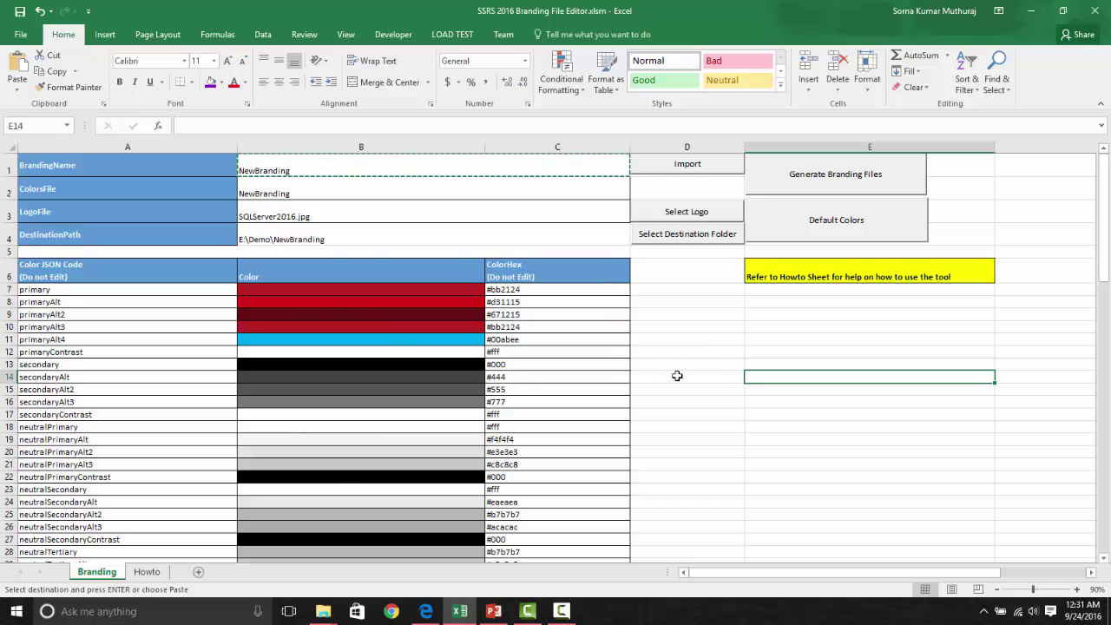
scroll(677, 375, "down", 2)
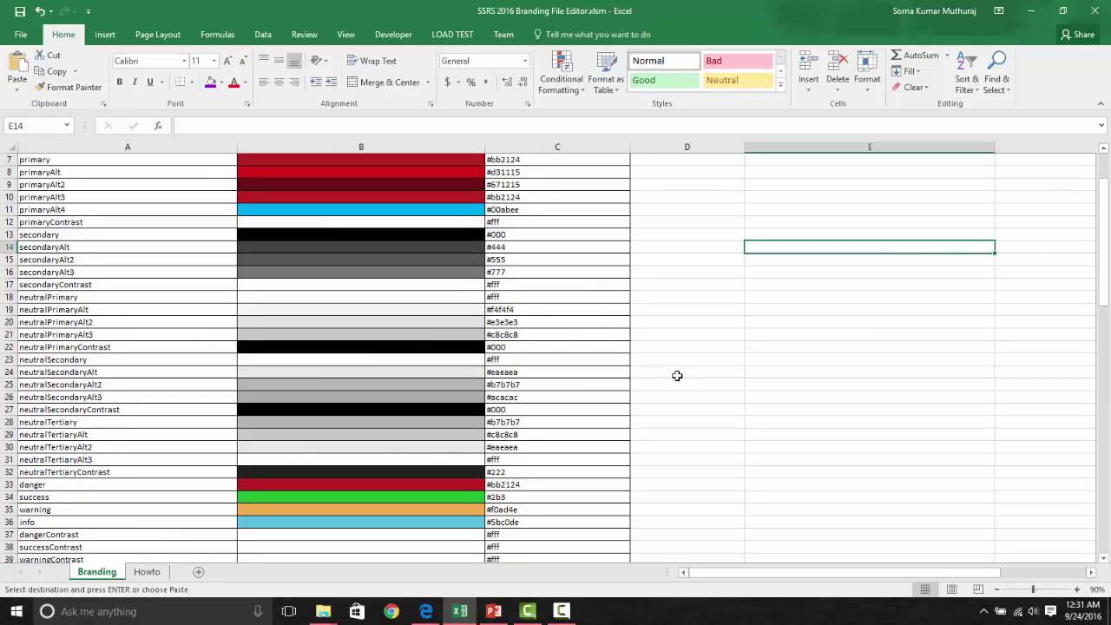
scroll(678, 375, "up", 2)
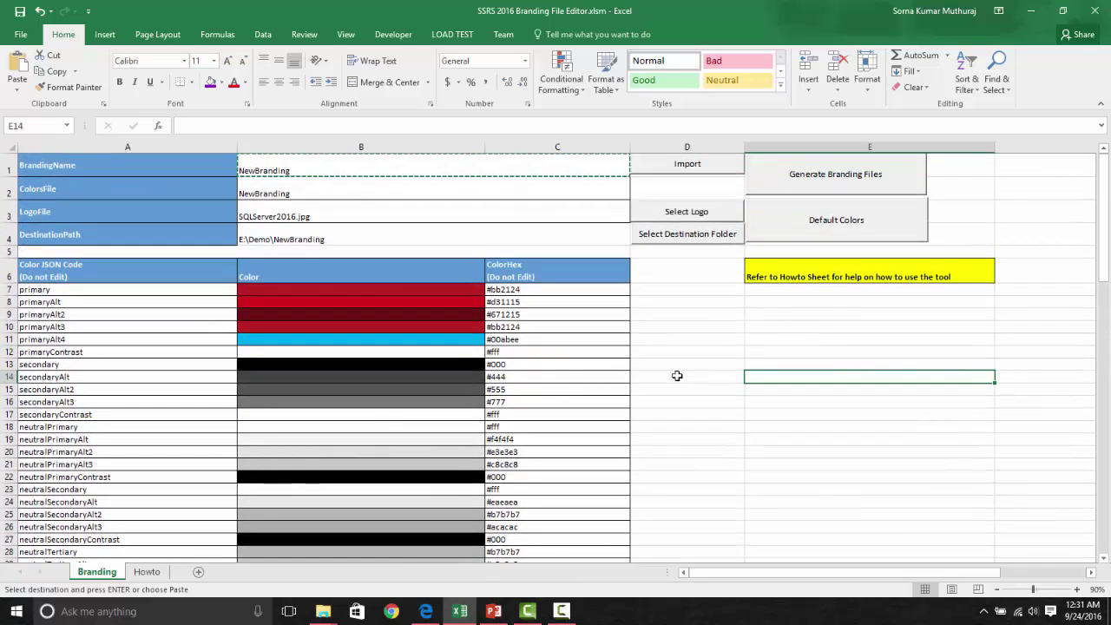
left_click(425, 611)
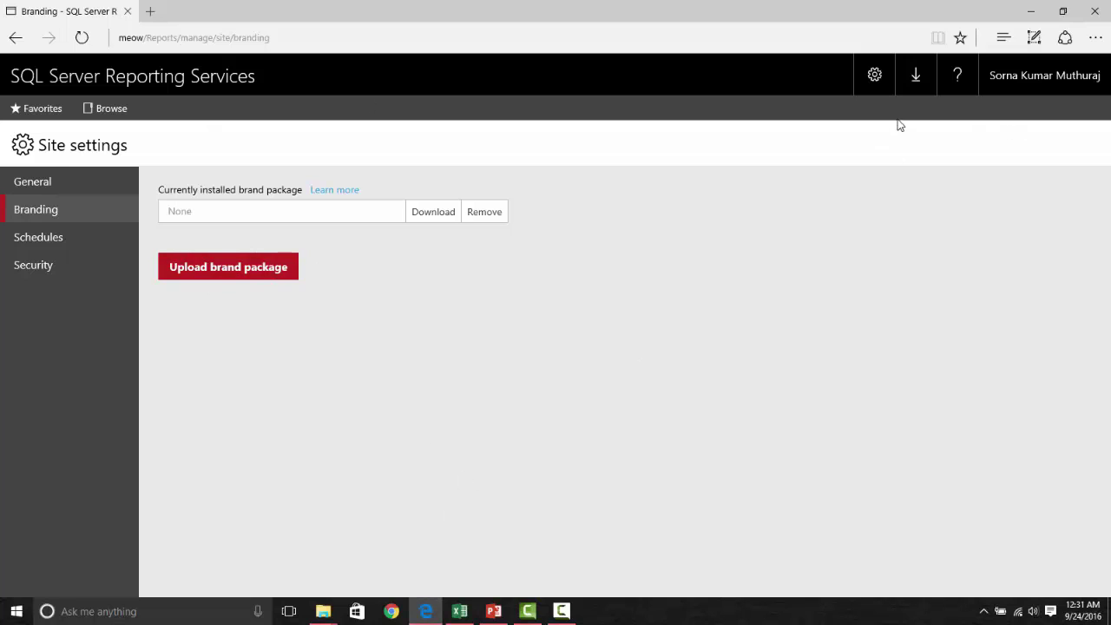
left_click(27, 185)
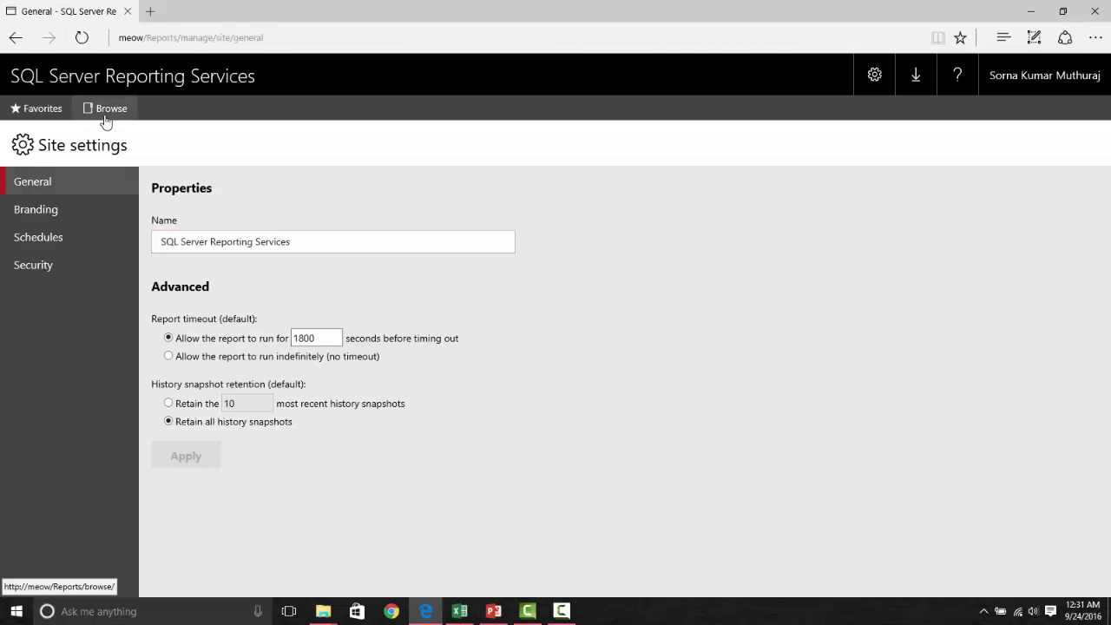
left_click(104, 111)
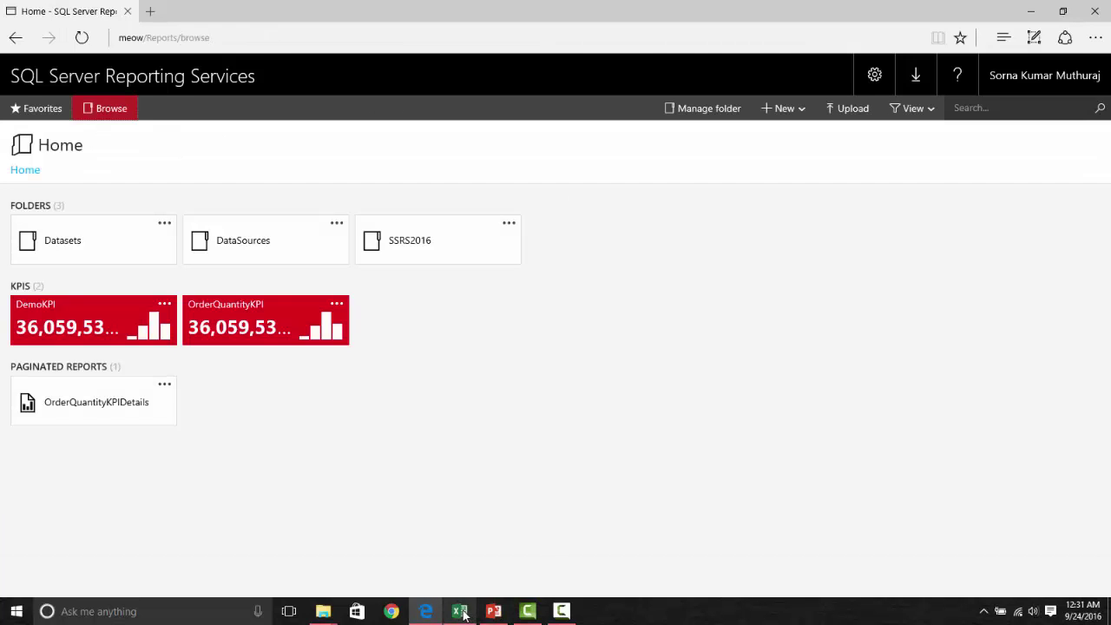
left_click(459, 611)
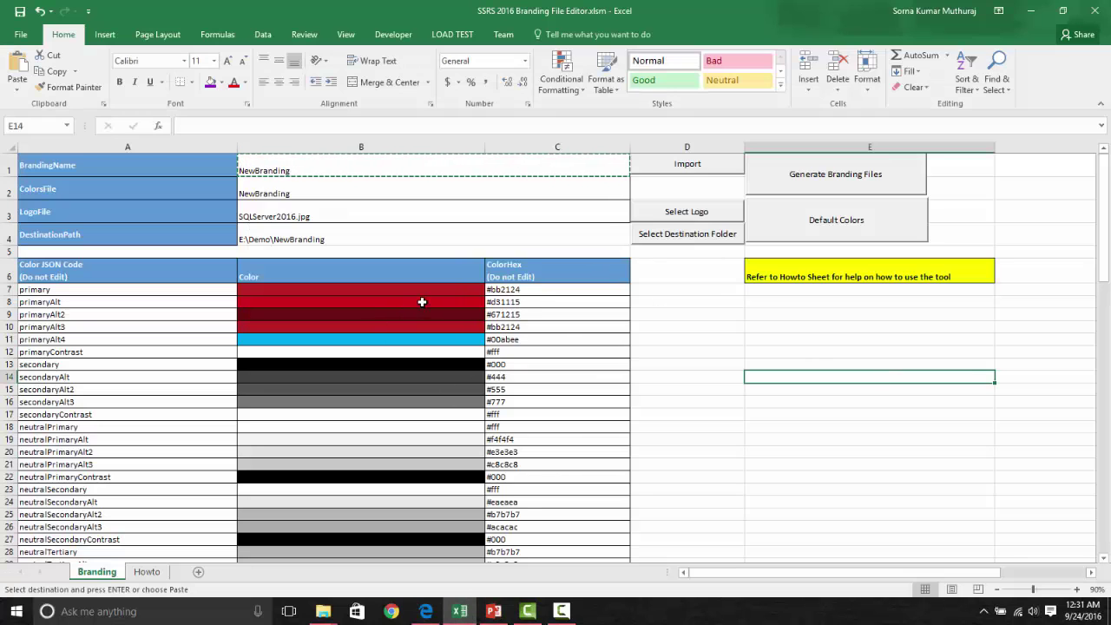
Step: Reset the colour table to defaults and fill the neutralPrimary cell B18 purple
left_click(848, 227)
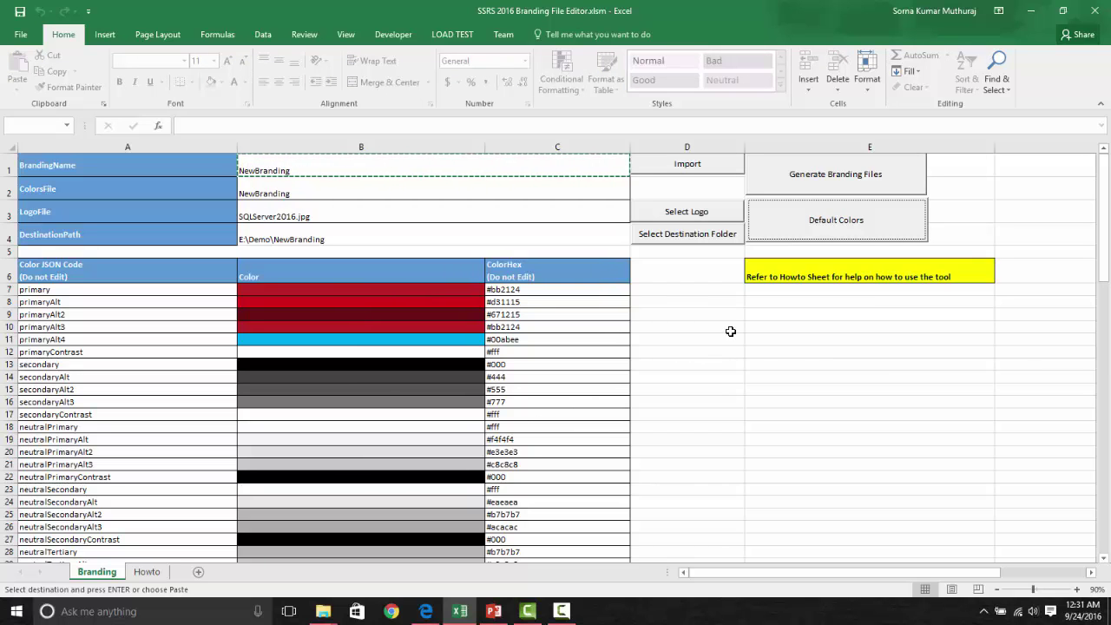
scroll(731, 330, "down", 1)
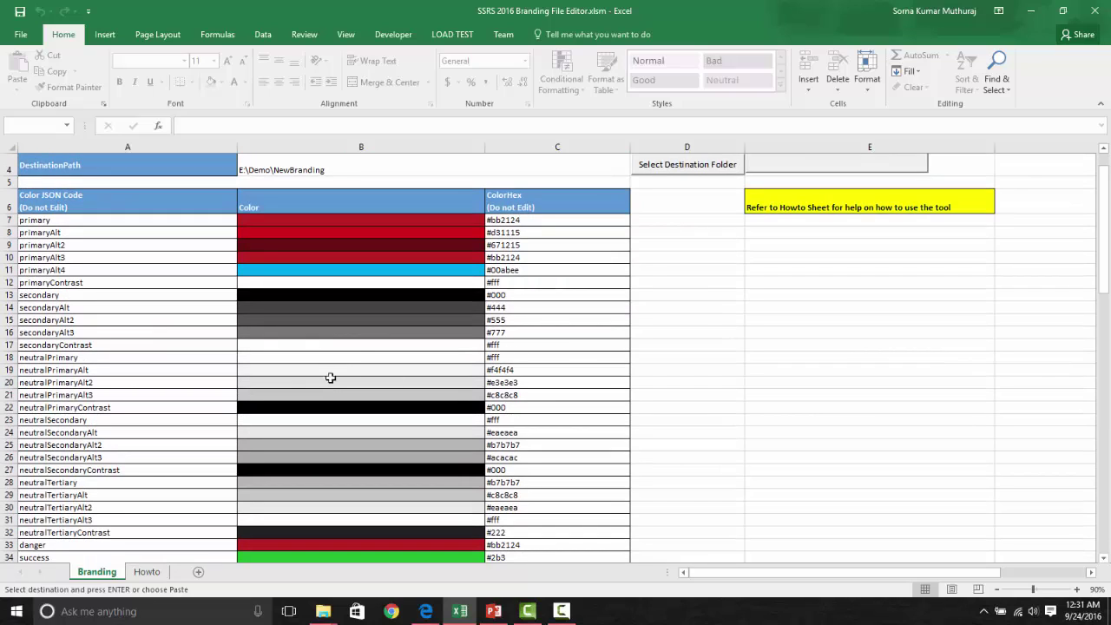
left_click(360, 361)
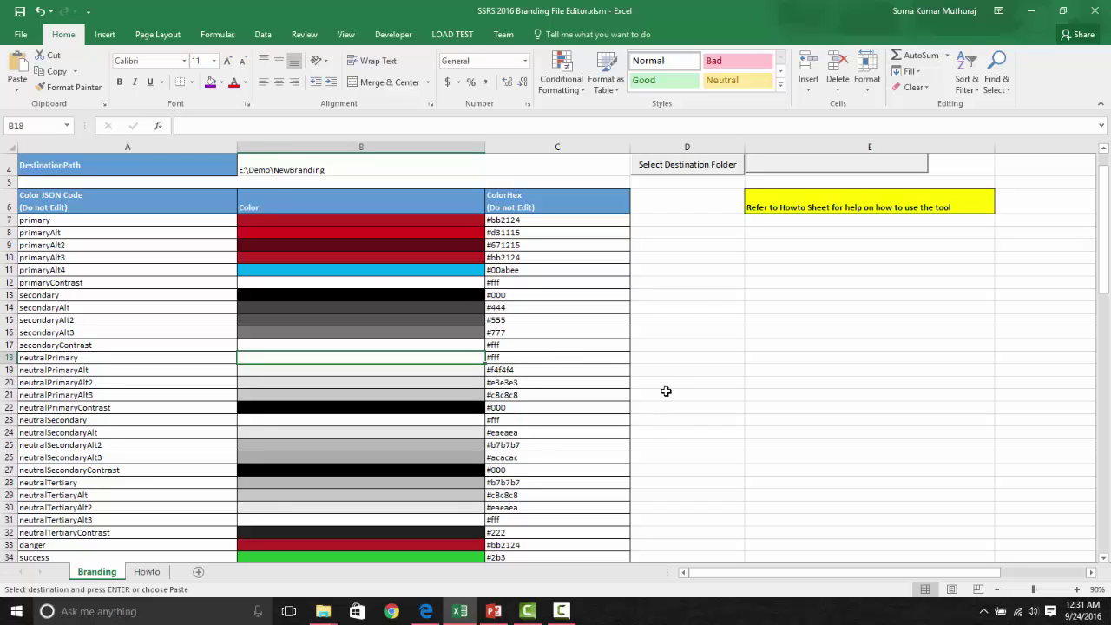
left_click(210, 83)
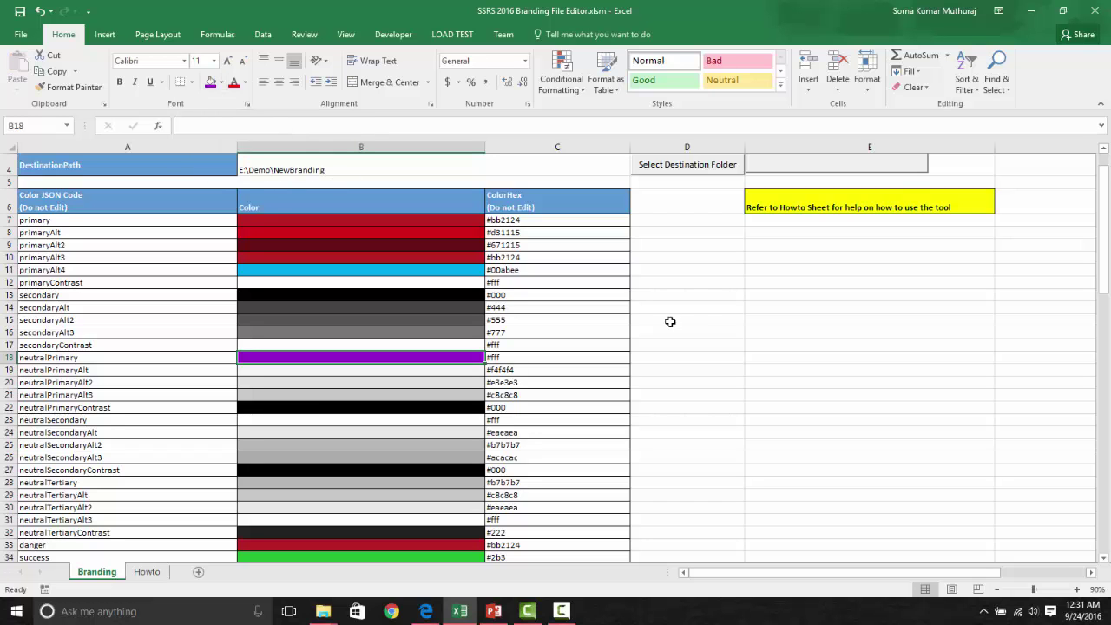
scroll(693, 313, "up", 1)
scroll(697, 313, "down", 3)
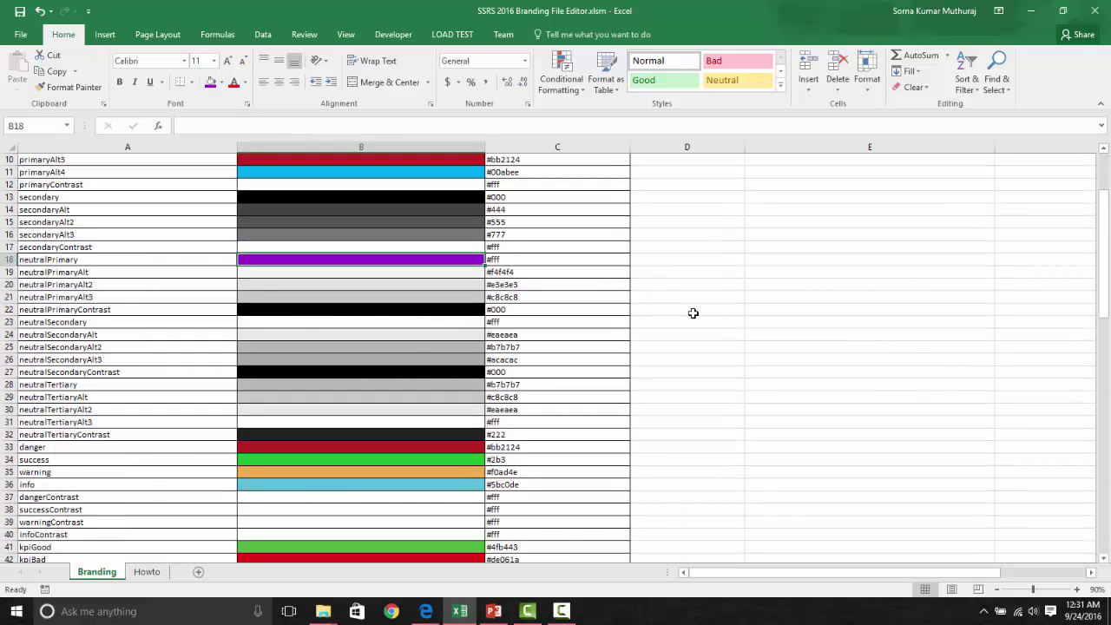
Step: Fill the neutralSecondary swatch in B23 with the yellow standard colour
left_click(359, 322)
left_click(223, 86)
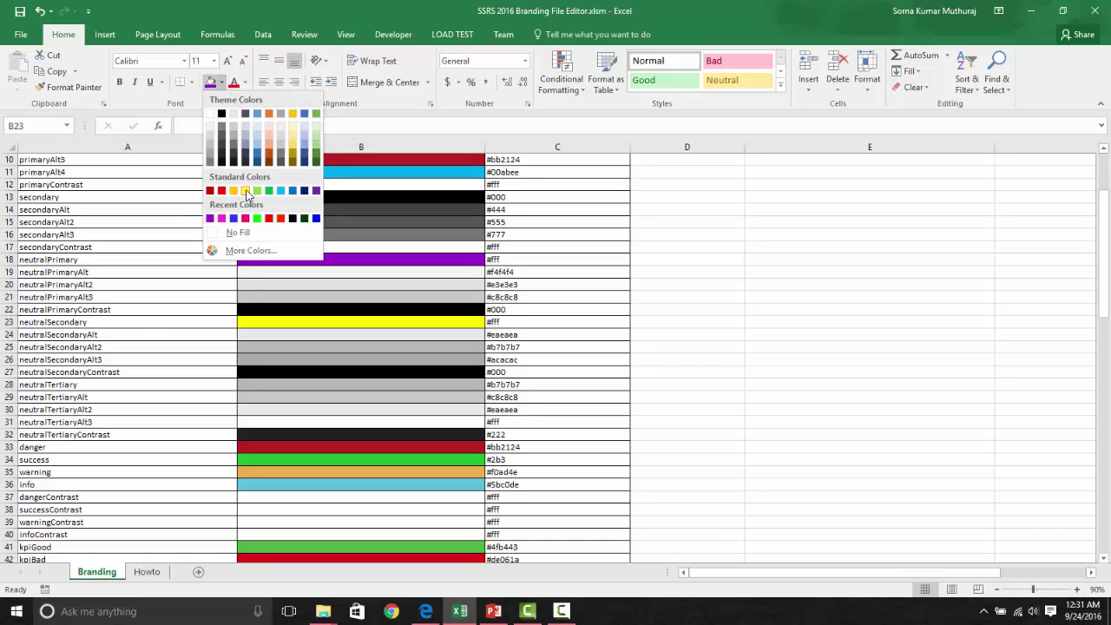
left_click(246, 190)
left_click(734, 233)
scroll(836, 235, "up", 3)
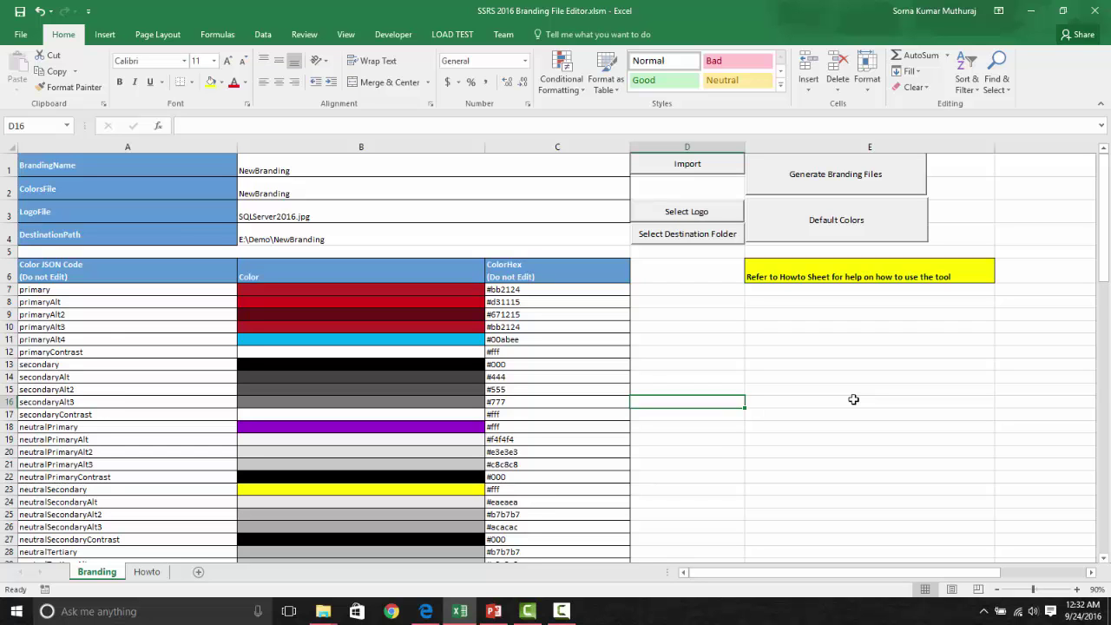
scroll(853, 399, "down", 6)
scroll(853, 399, "down", 1)
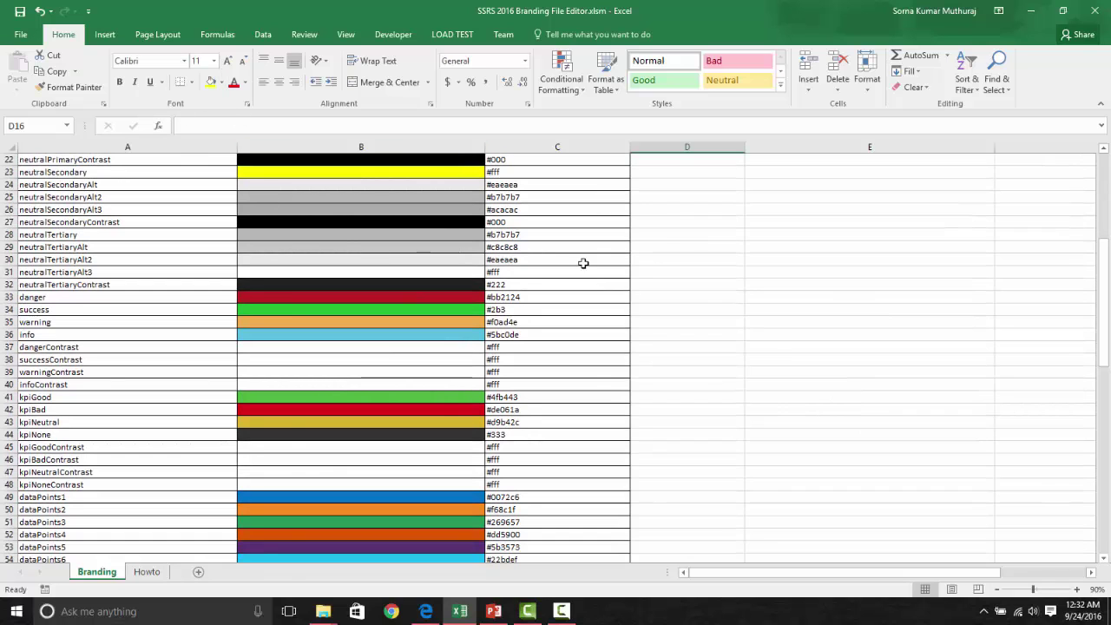
left_click(920, 311)
scroll(926, 323, "up", 7)
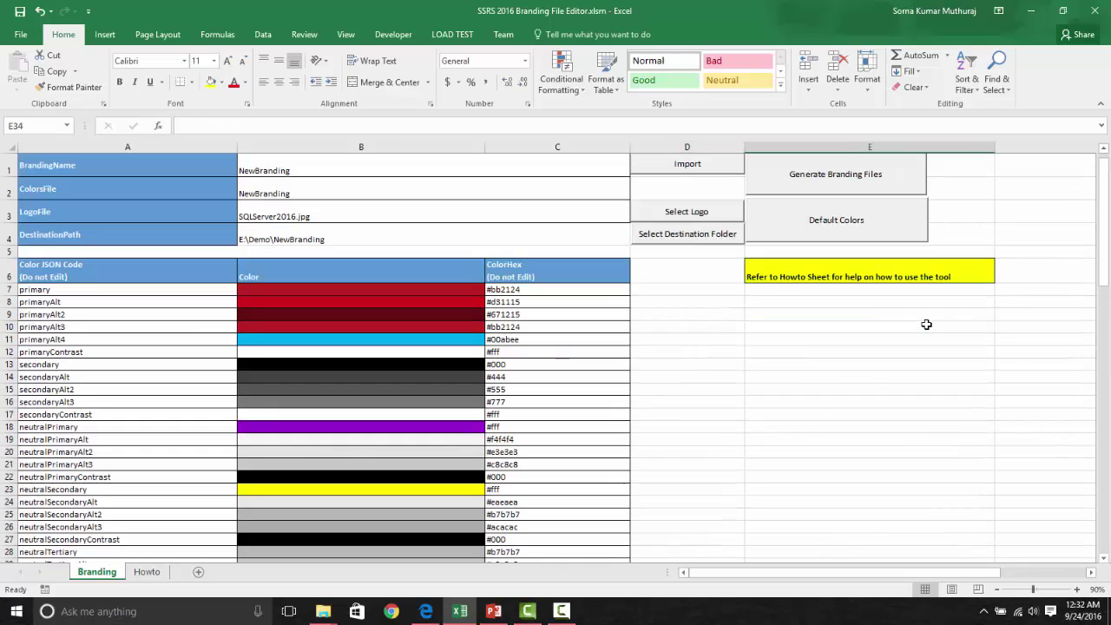
Step: Generate the branding files and acknowledge the success message
left_click(850, 180)
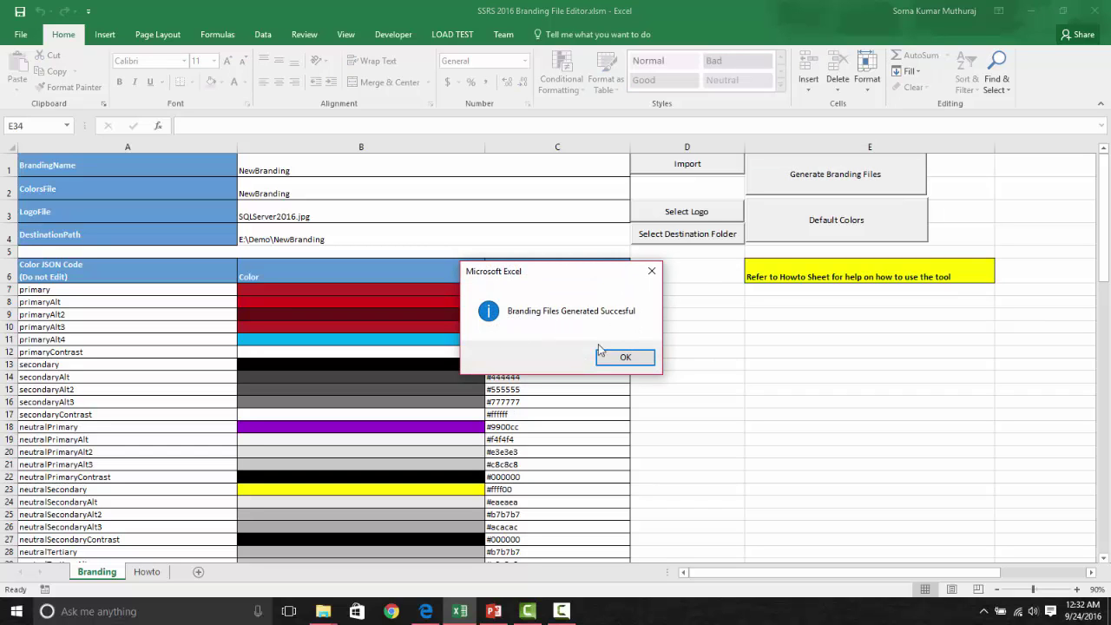
left_click(623, 358)
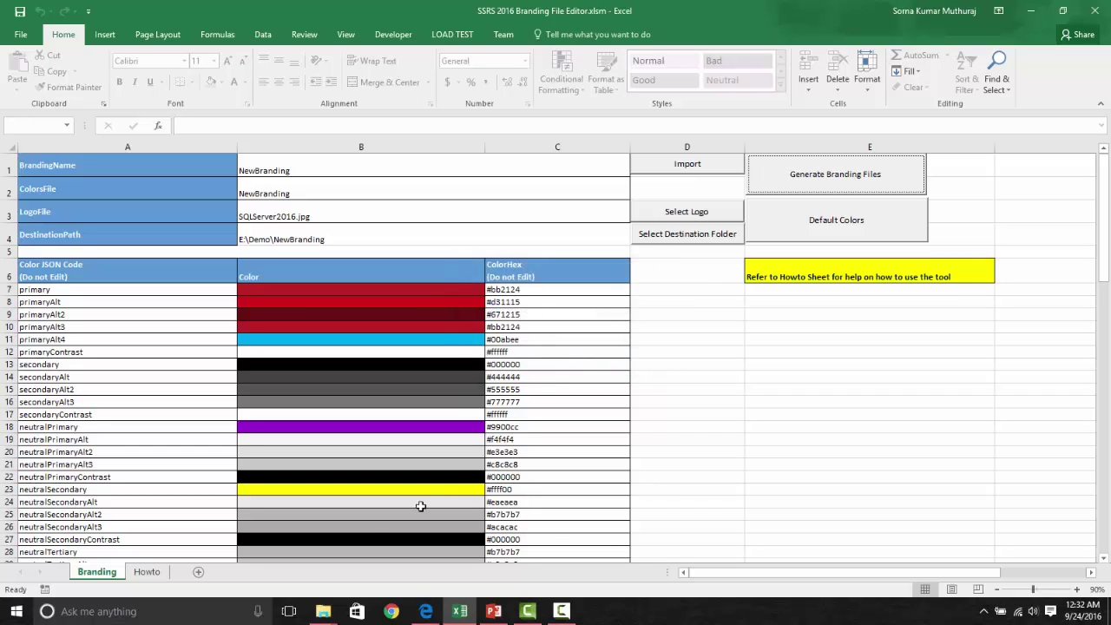
mouse_move(322, 611)
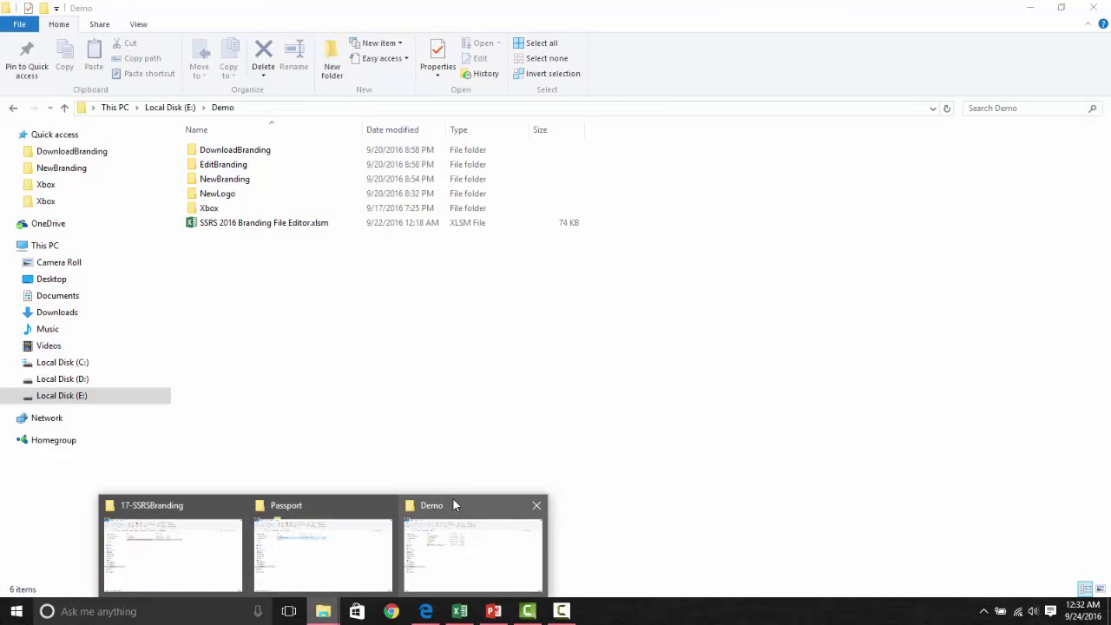
Step: Switch to the Demo folder window and open its NewBranding subfolder
left_click(452, 500)
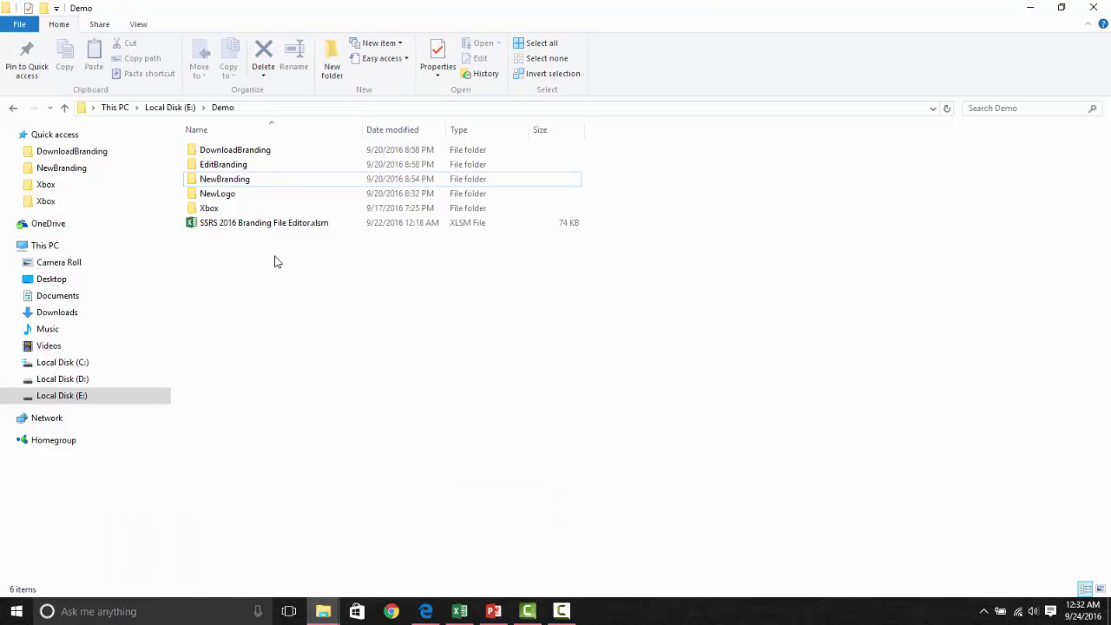
double_click(236, 180)
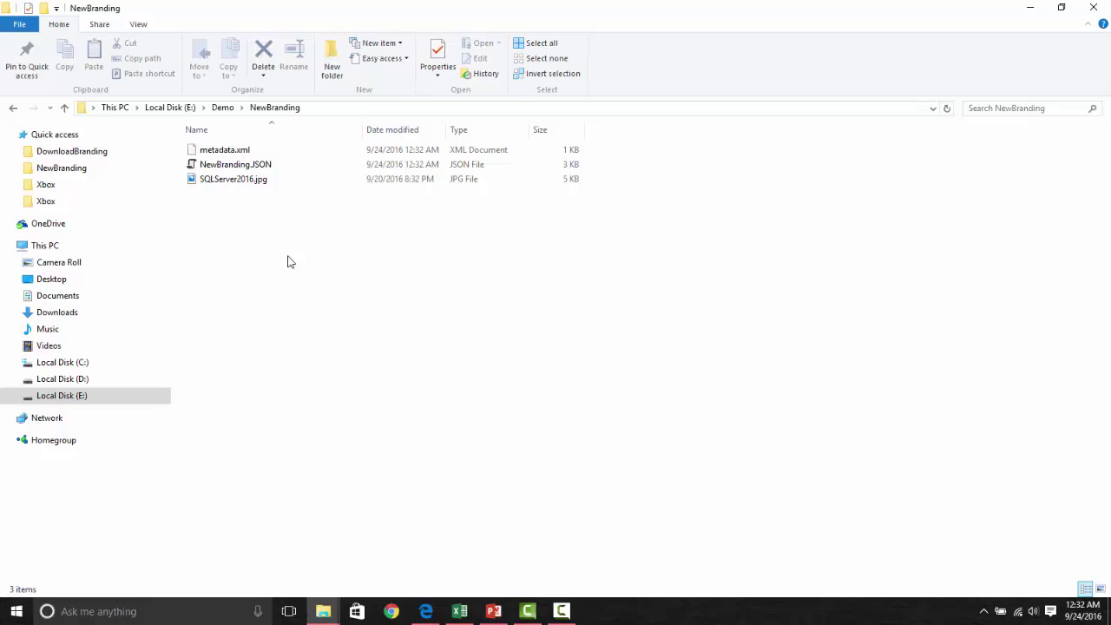
Step: Compress metadata.xml, NewBranding.JSON and SQLServer2016.jpg into NewBranding.zip, then select the folder path
left_click_drag(294, 233, 240, 156)
right_click(241, 156)
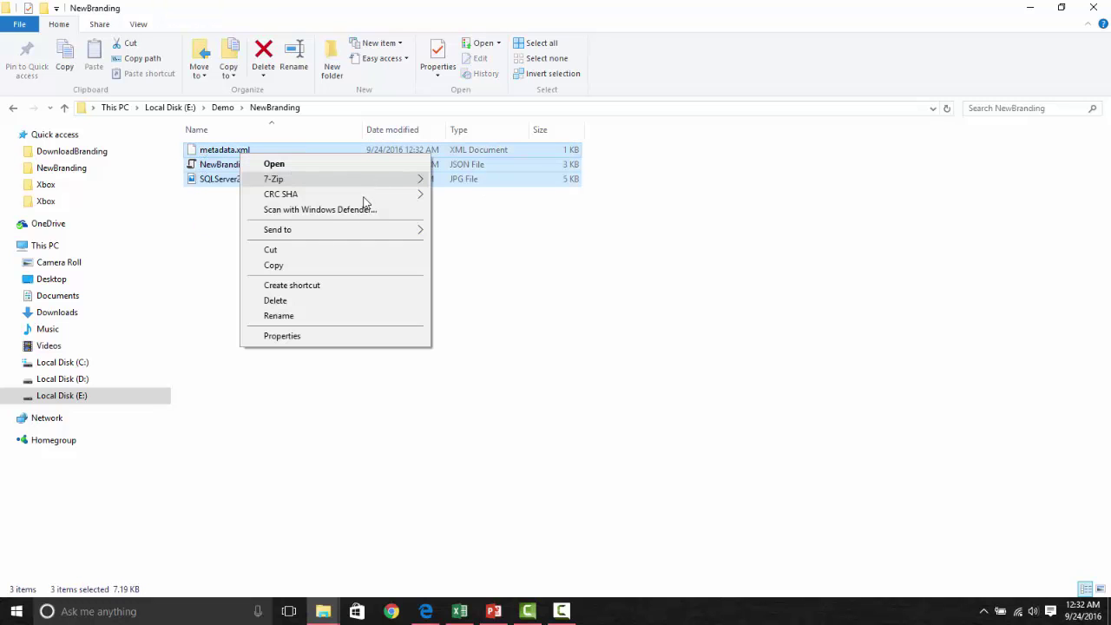
mouse_move(322, 235)
left_click(525, 248)
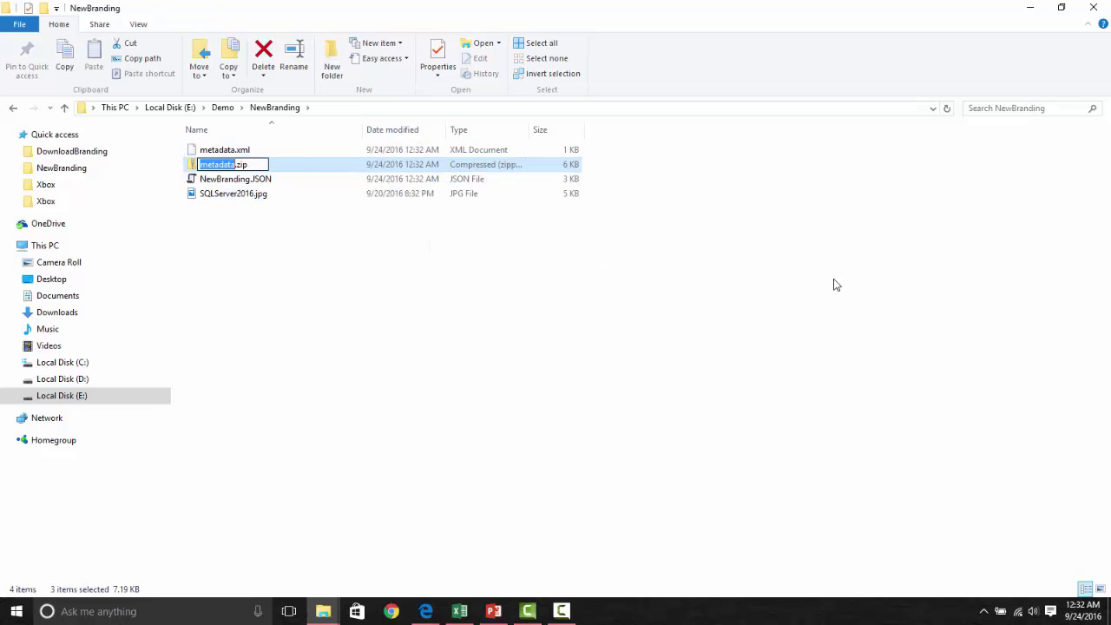
type("NEwBra")
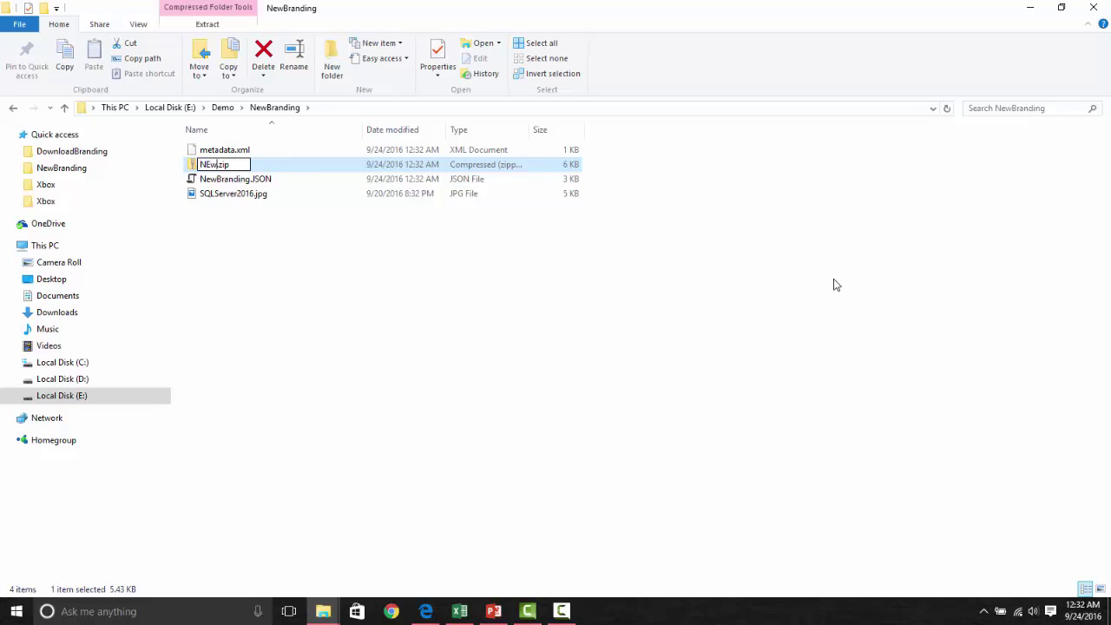
type("ndin")
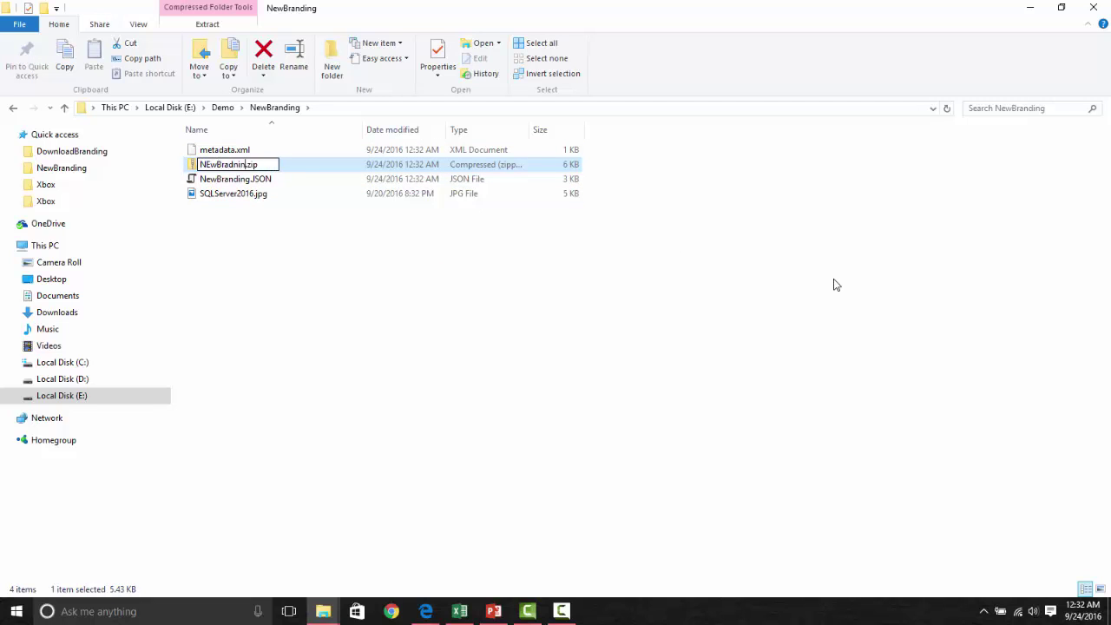
key("BackSpace")
key("BackSpace")
key("BackSpace")
key("BackSpace")
key("BackSpace")
key("BackSpace")
key("BackSpace")
key("BackSpace")
key("BackSpace")
type("ewBranding")
key("Return")
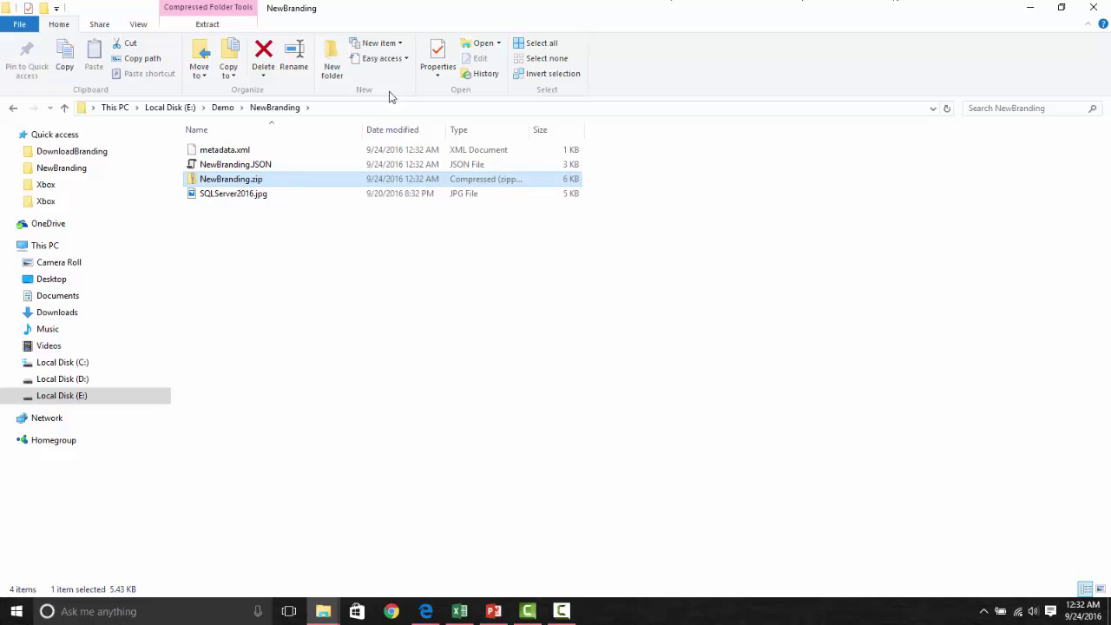
left_click(378, 109)
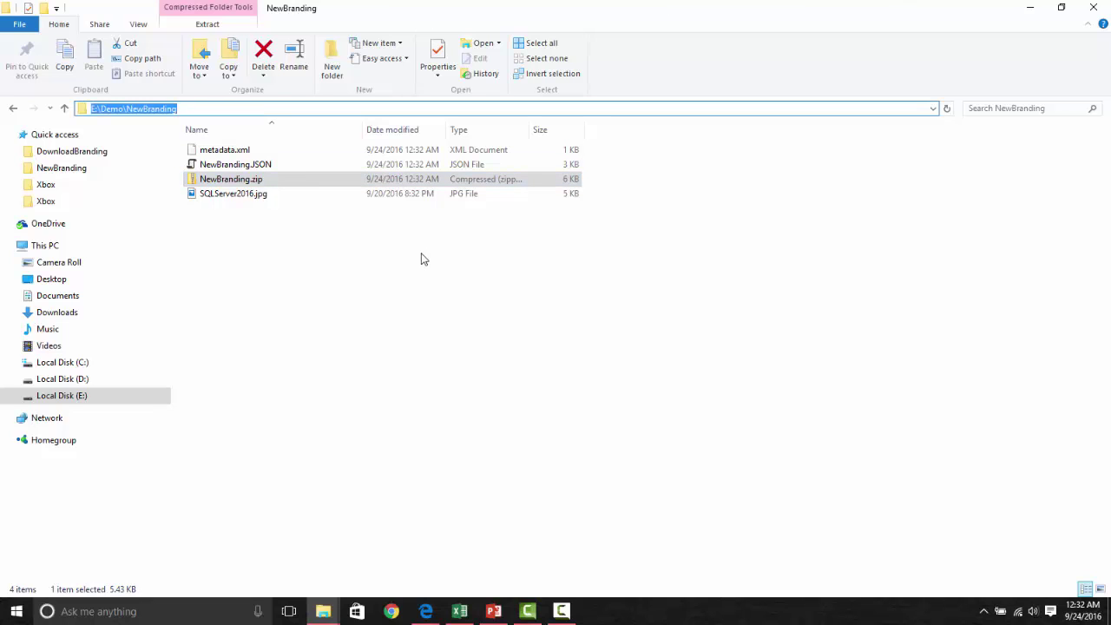
Step: Go to the Reporting Services portal's Site settings Branding page
left_click(426, 611)
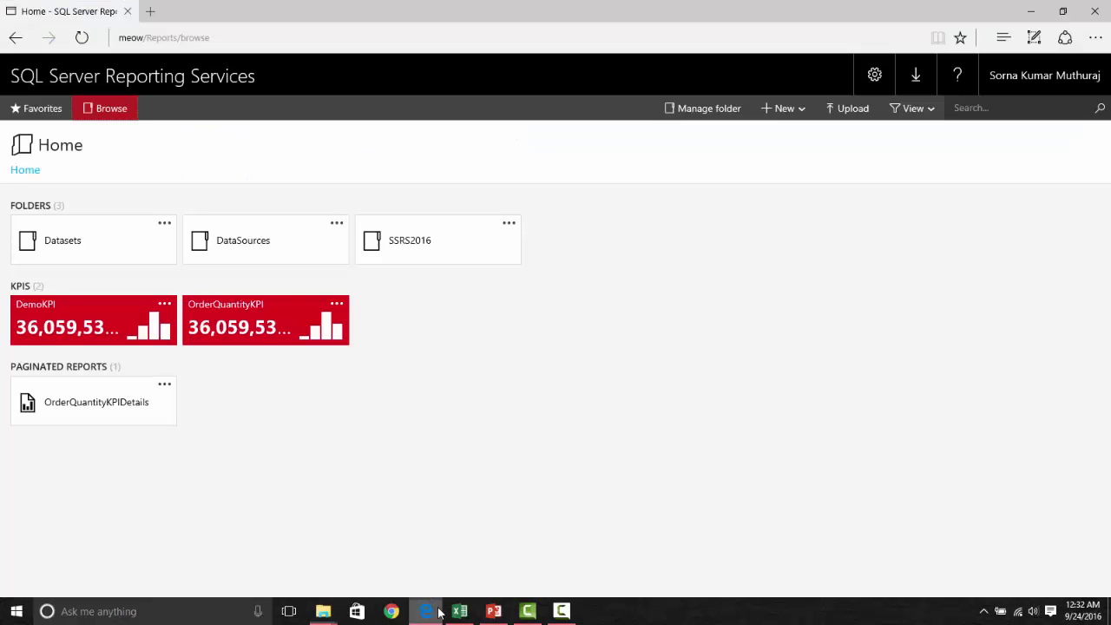
left_click(885, 80)
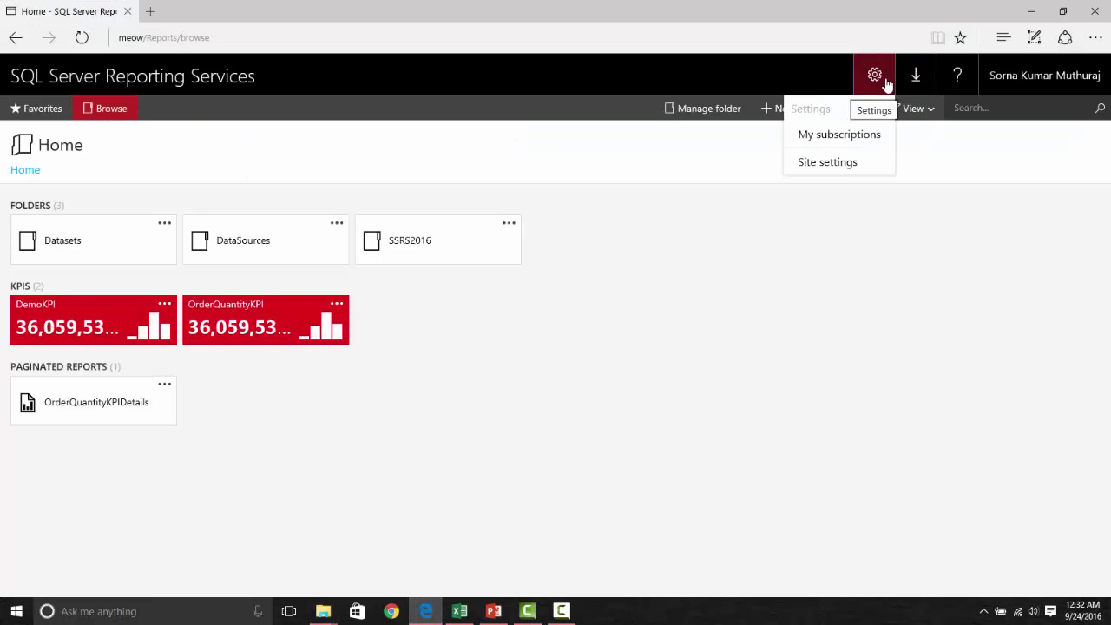
left_click(840, 164)
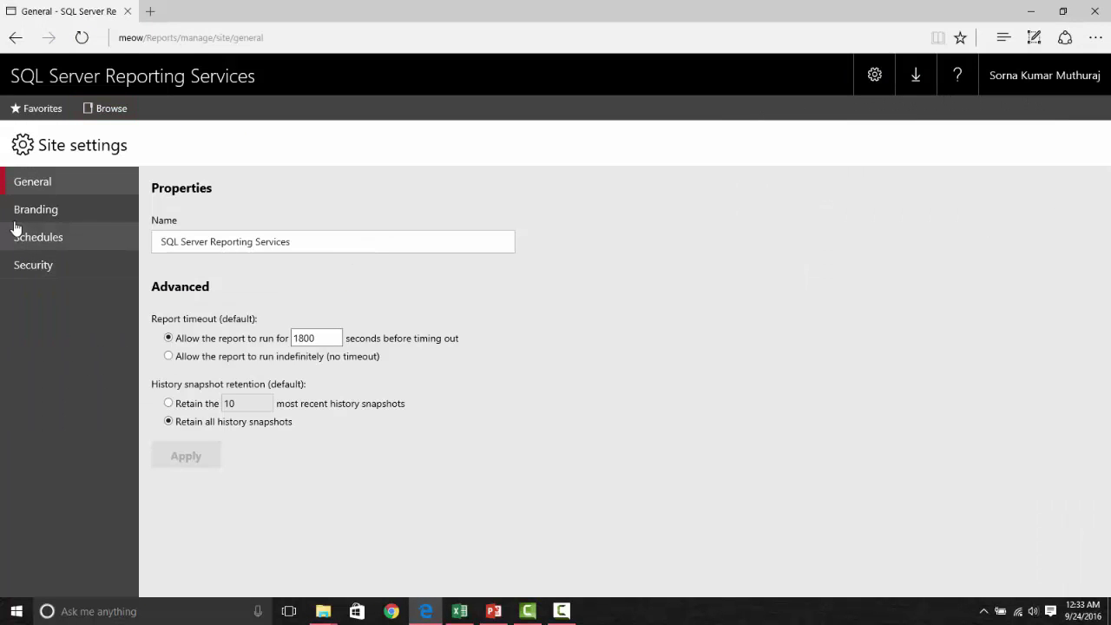
left_click(36, 213)
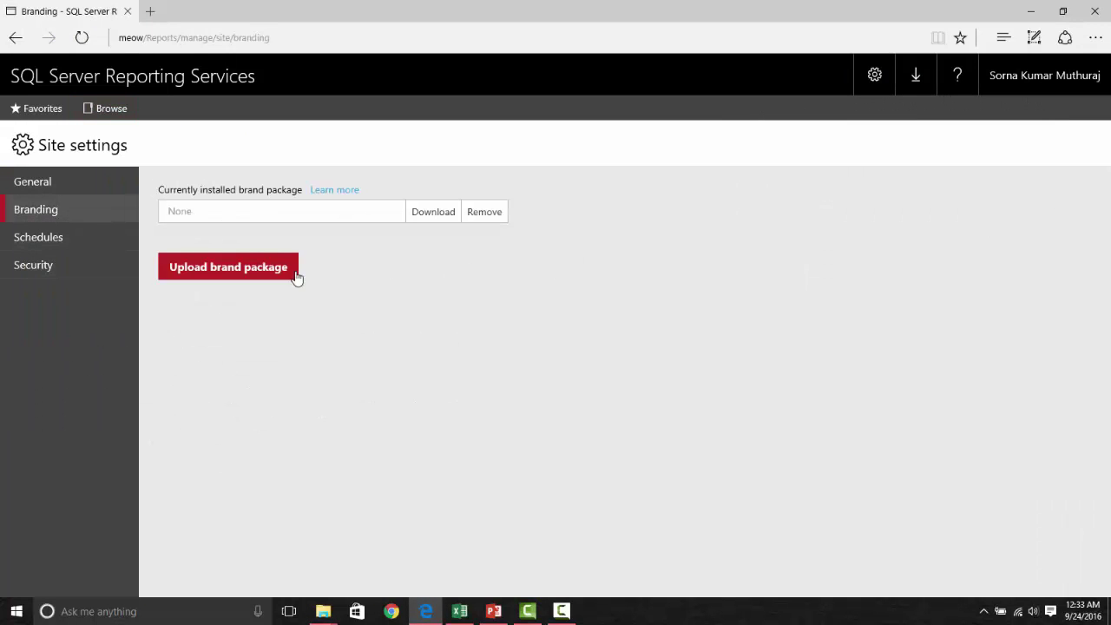
Step: Upload NewBranding.zip from the pasted NewBranding folder path as the brand package
left_click(248, 272)
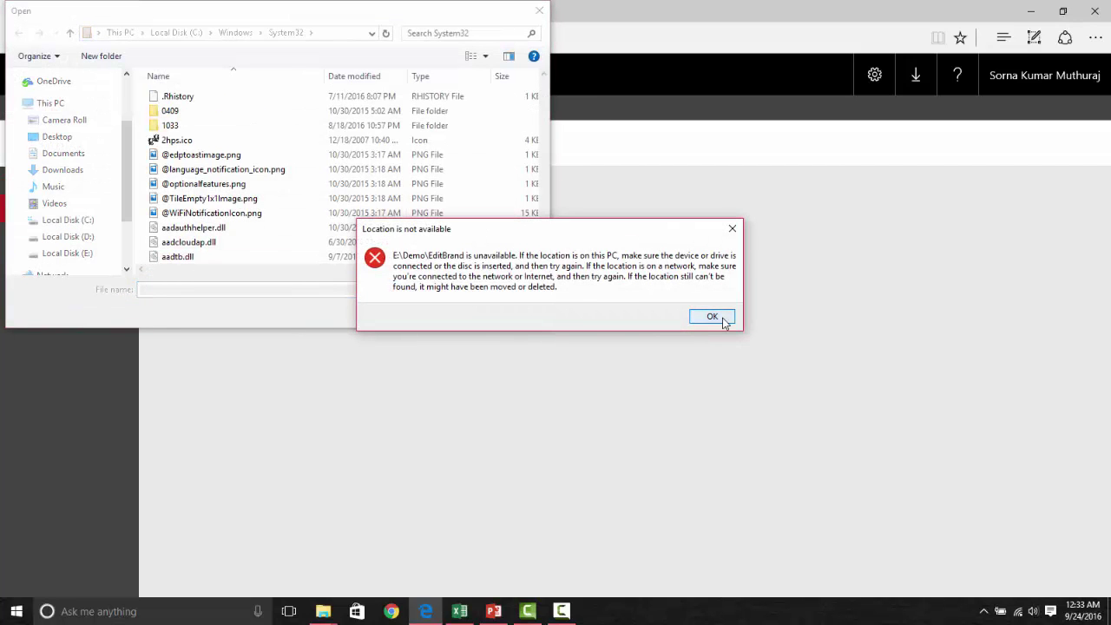
left_click(705, 317)
key("ctrl+v")
key("Return")
double_click(219, 128)
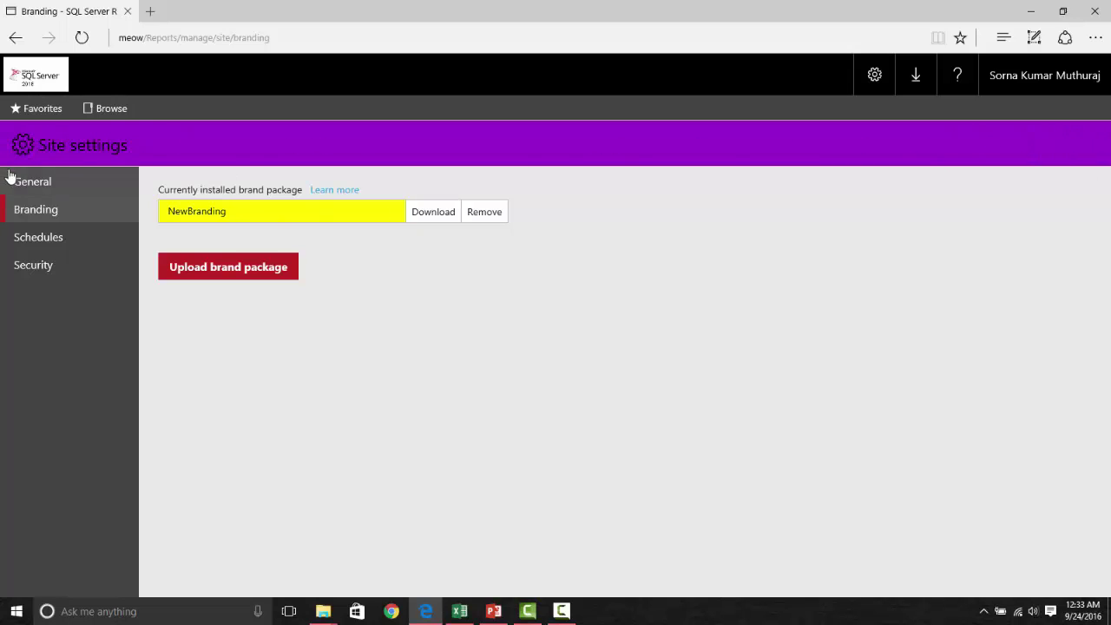
Step: Check the purple-themed portal home and Branding settings, then return to the Excel editor
left_click(108, 109)
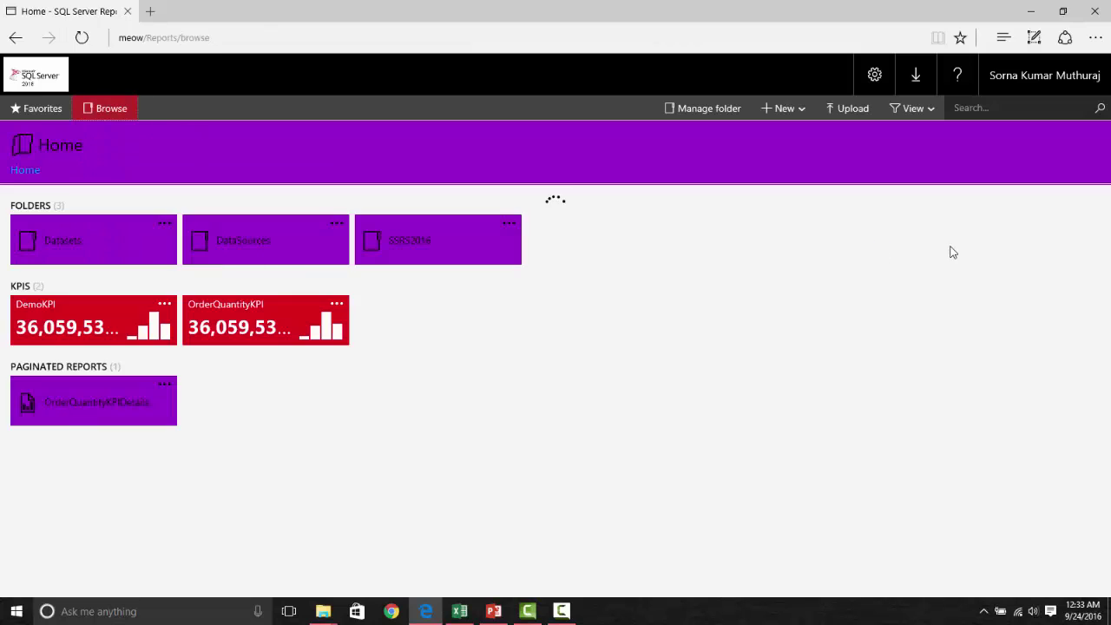
left_click(874, 74)
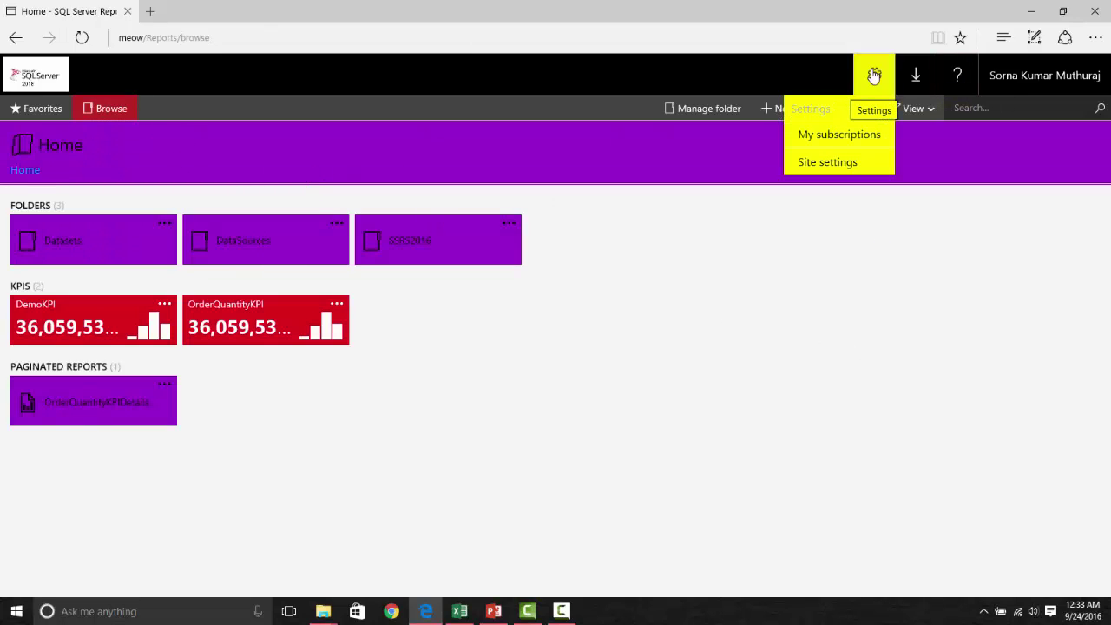
left_click(825, 163)
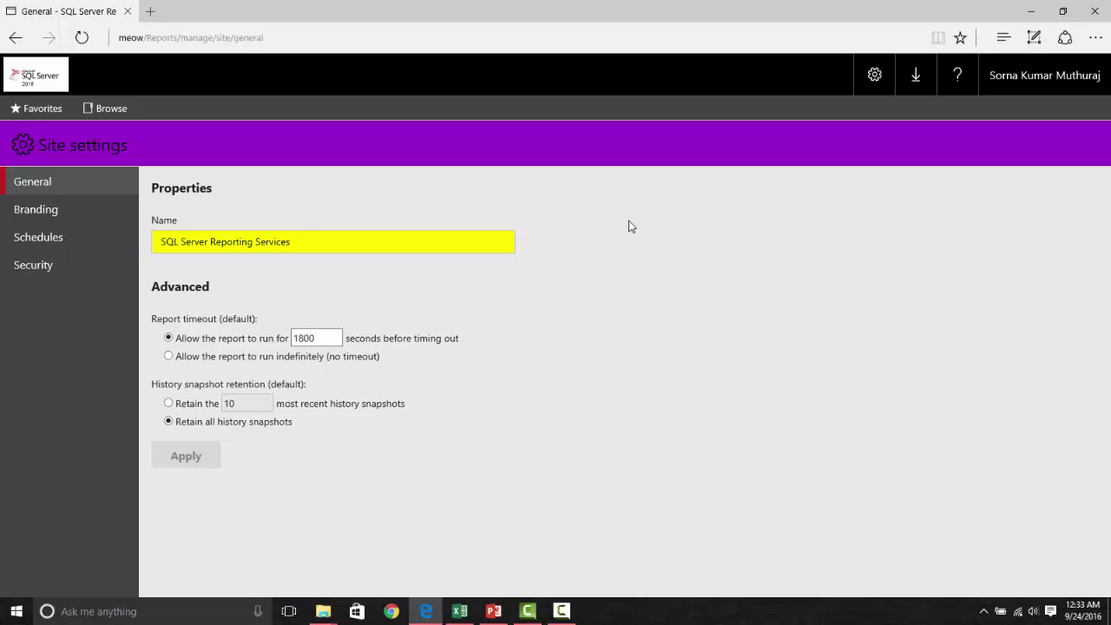
left_click(73, 215)
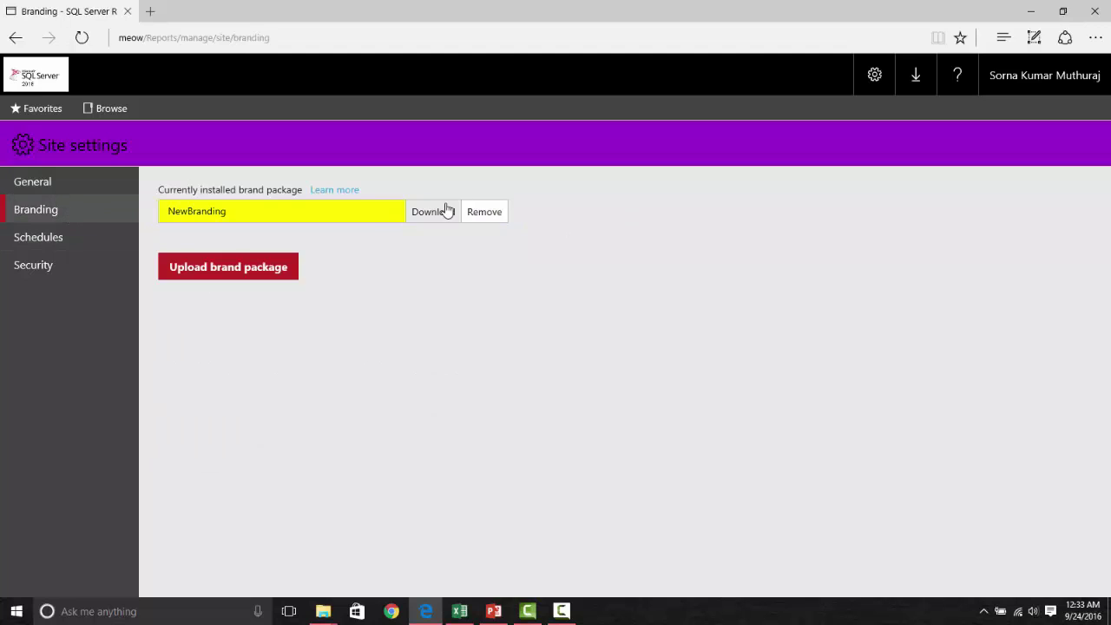
left_click(459, 611)
left_click(737, 386)
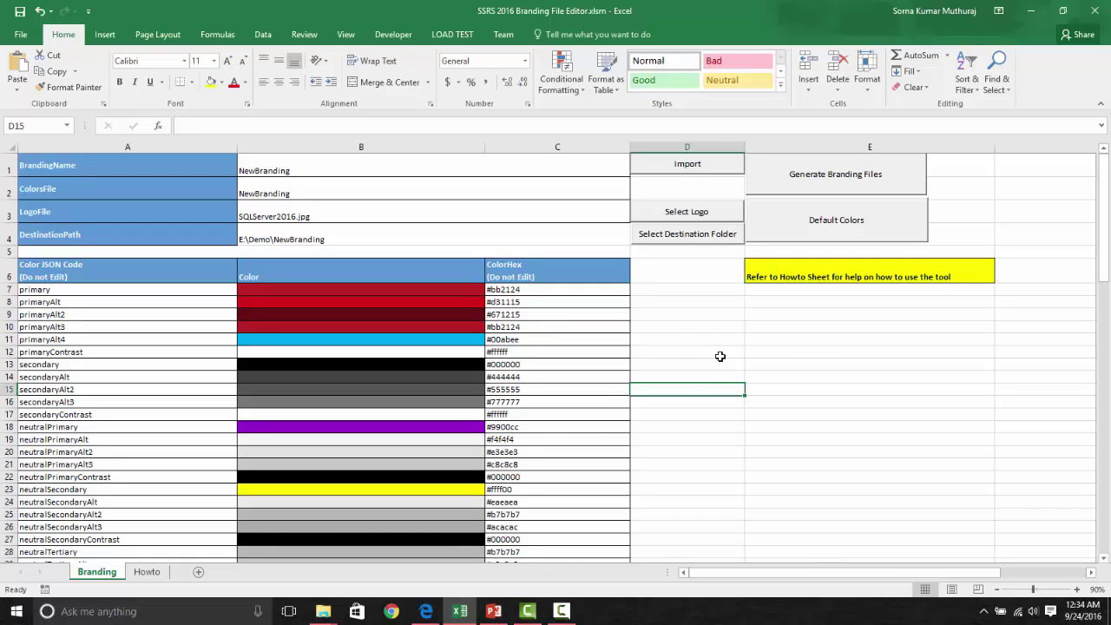
Step: Download the installed NewBranding package from the portal's Branding page as NewBranding.zip
left_click(425, 611)
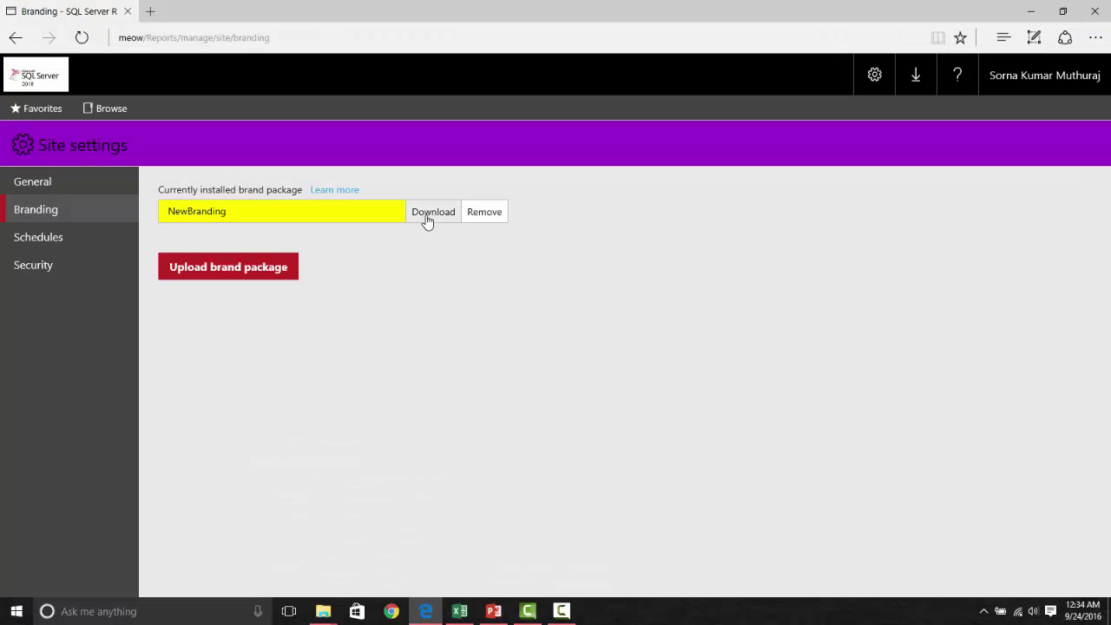
double_click(222, 211)
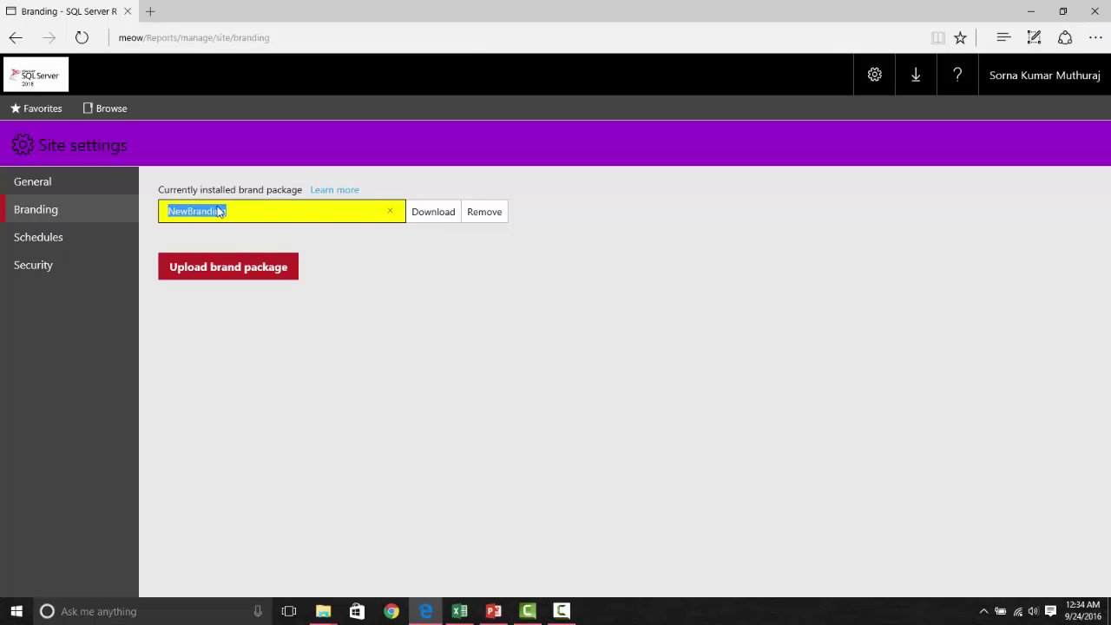
left_click(438, 214)
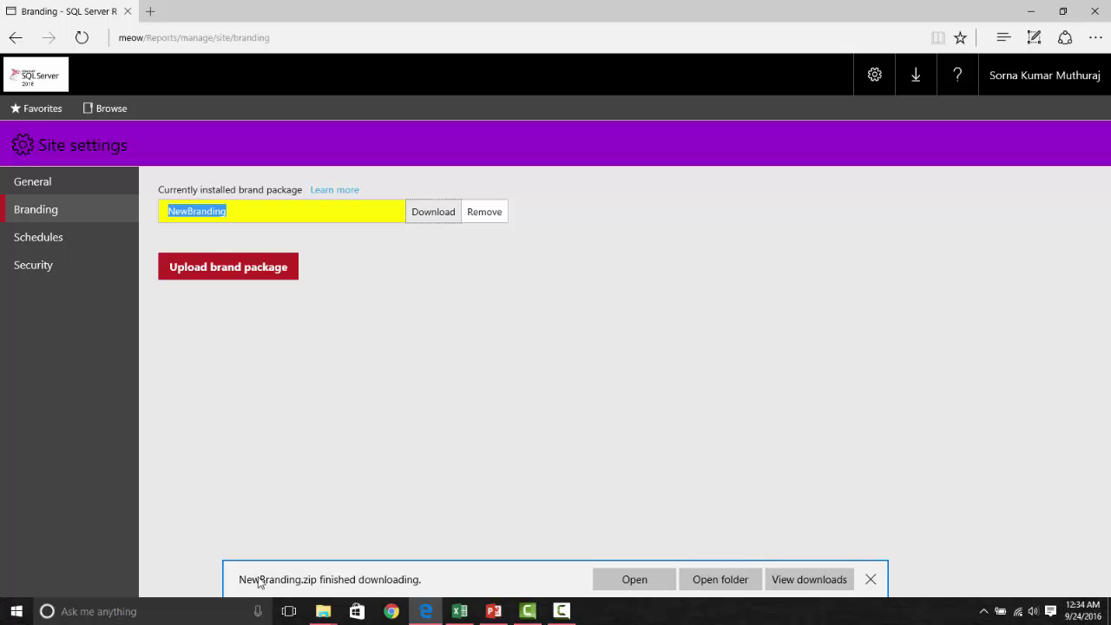
left_click(722, 588)
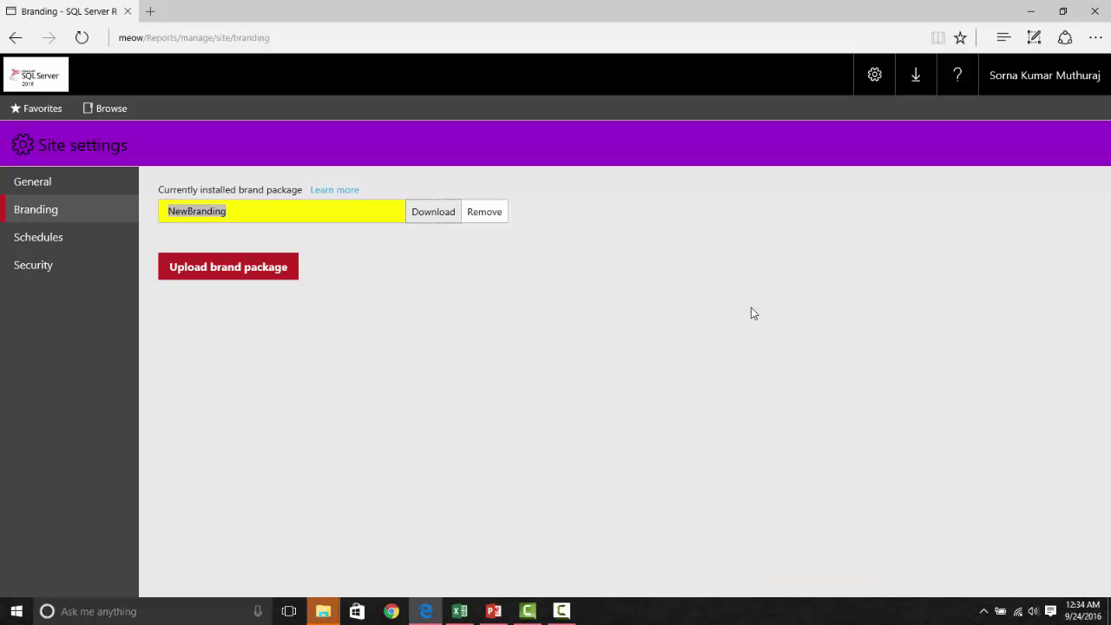
Step: Copy the downloaded NewBranding.zip into the E:\Demo\EditBranding folder
mouse_move(323, 611)
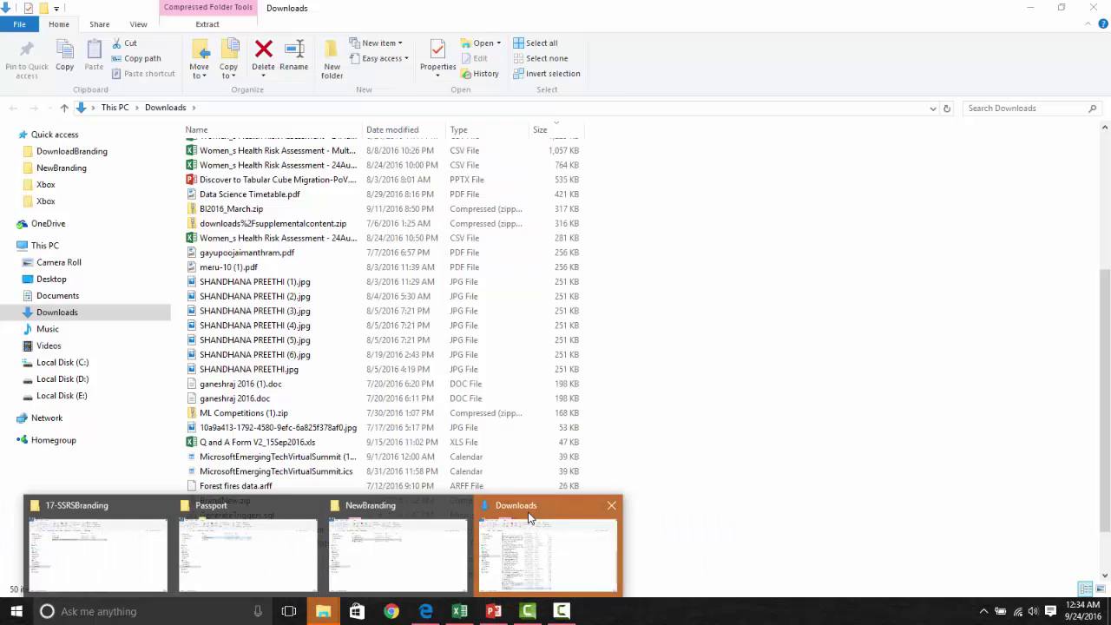
left_click(542, 528)
key("ctrl+c")
mouse_move(323, 611)
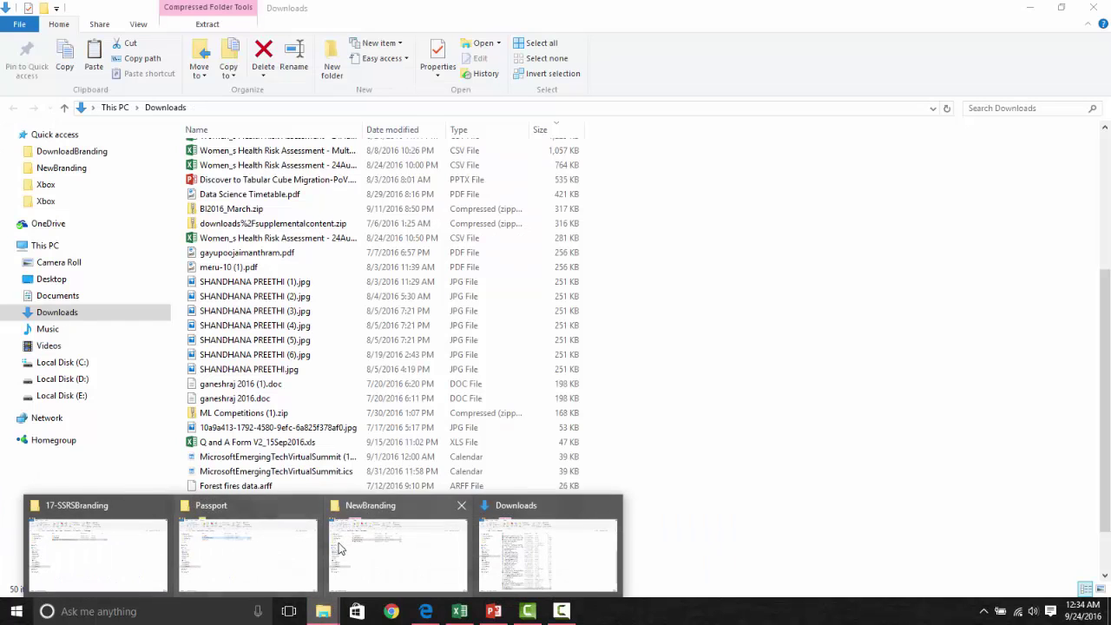
left_click(249, 552)
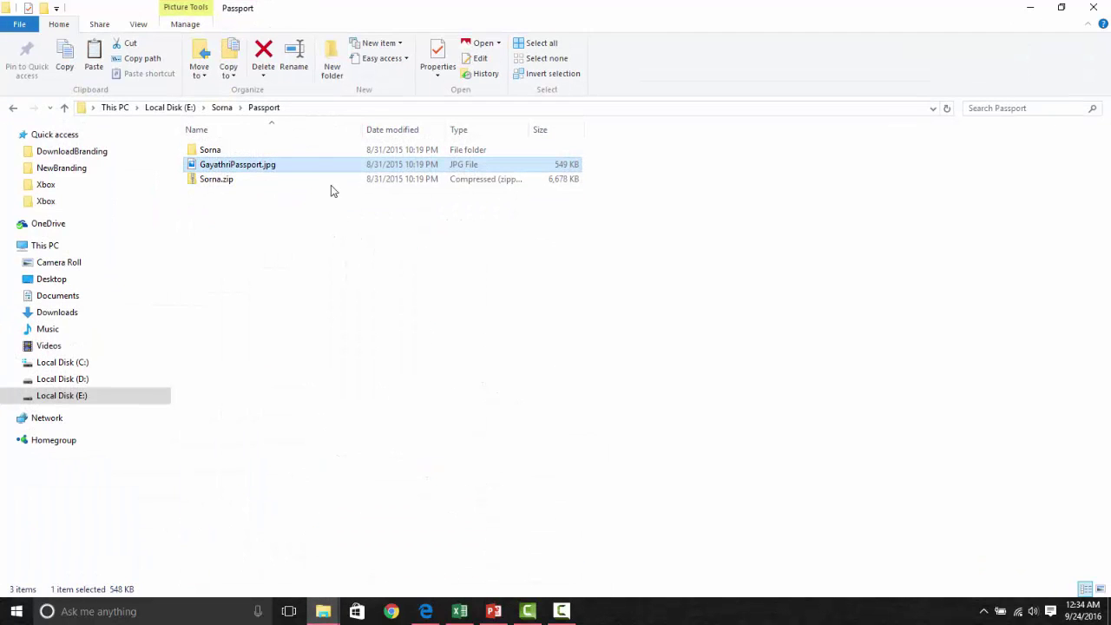
left_click(172, 108)
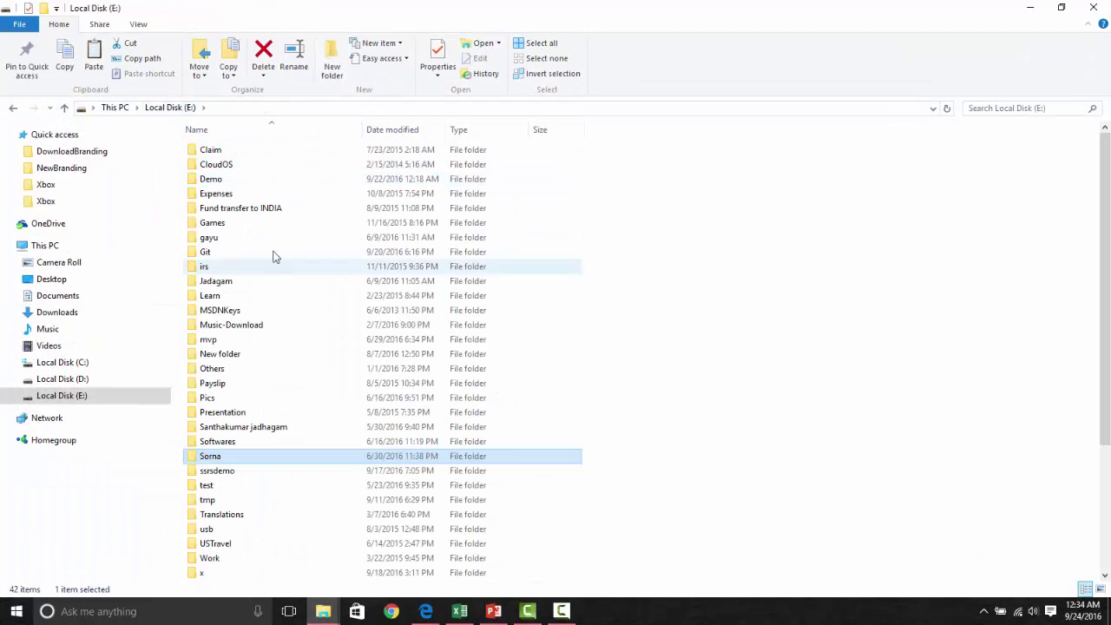
double_click(228, 460)
left_click(156, 113)
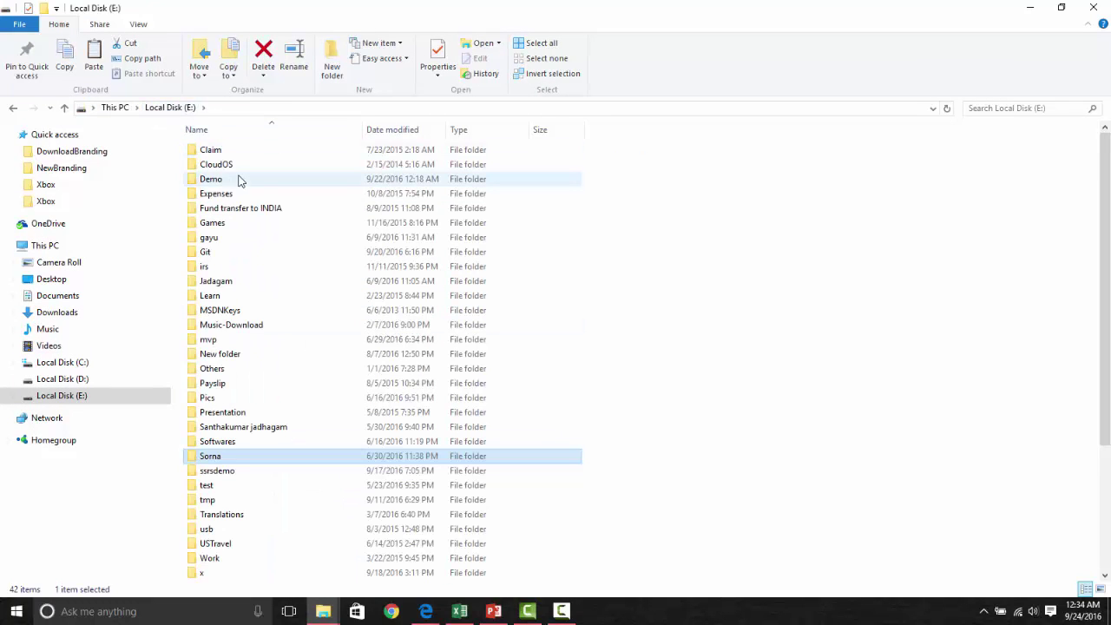
double_click(231, 179)
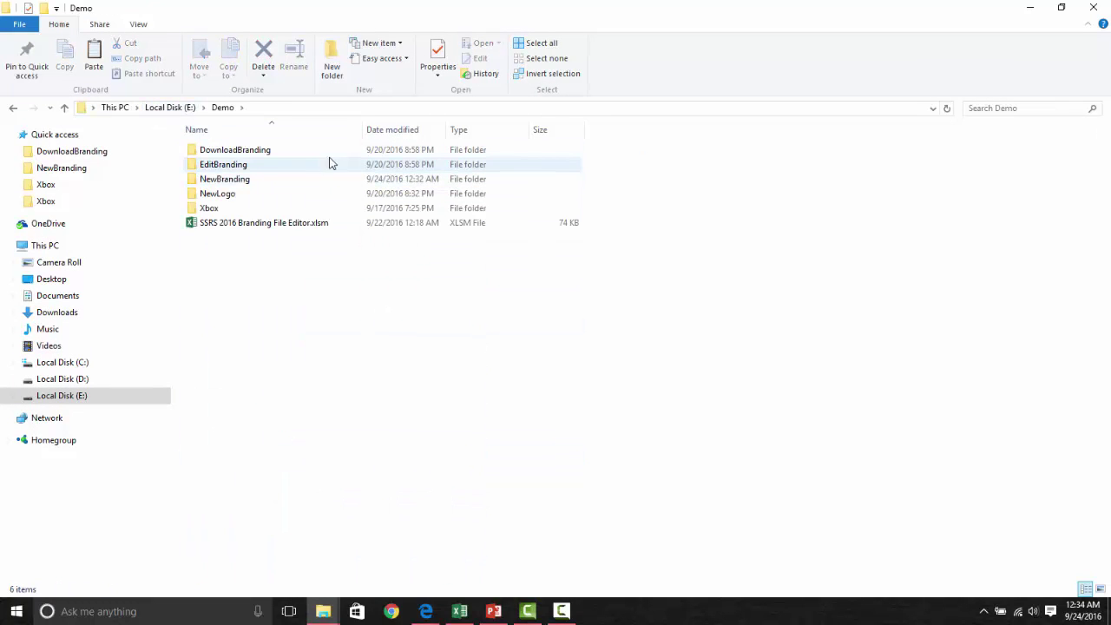
double_click(234, 166)
right_click(276, 159)
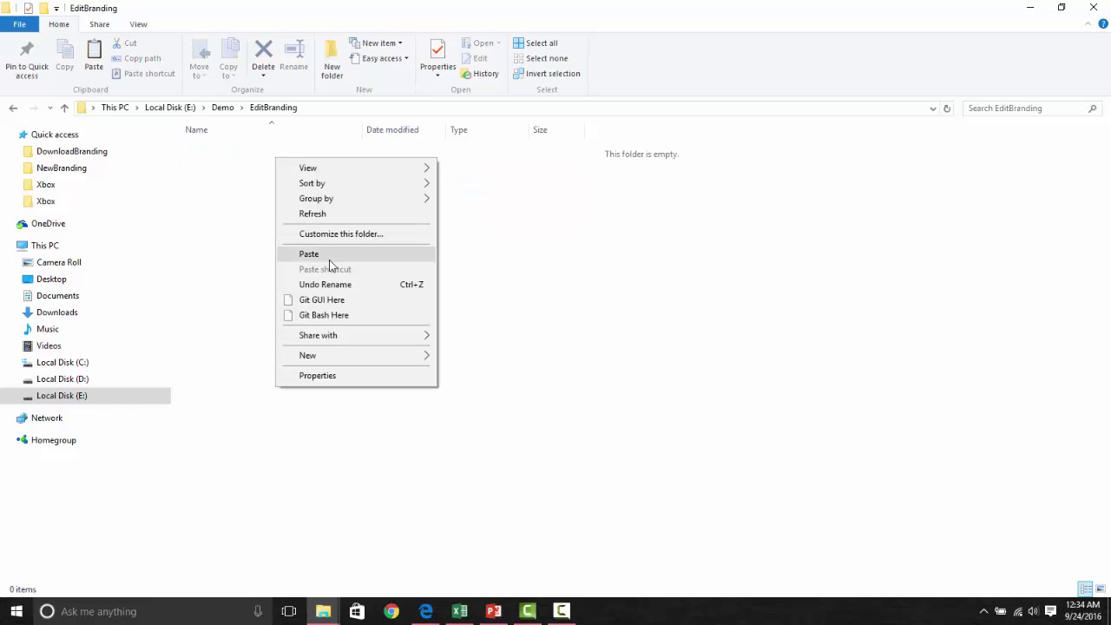
left_click(329, 260)
Step: Extract NewBranding.zip directly into EditBranding, without a NewBranding subfolder, then return to Excel
right_click(231, 153)
left_click(278, 198)
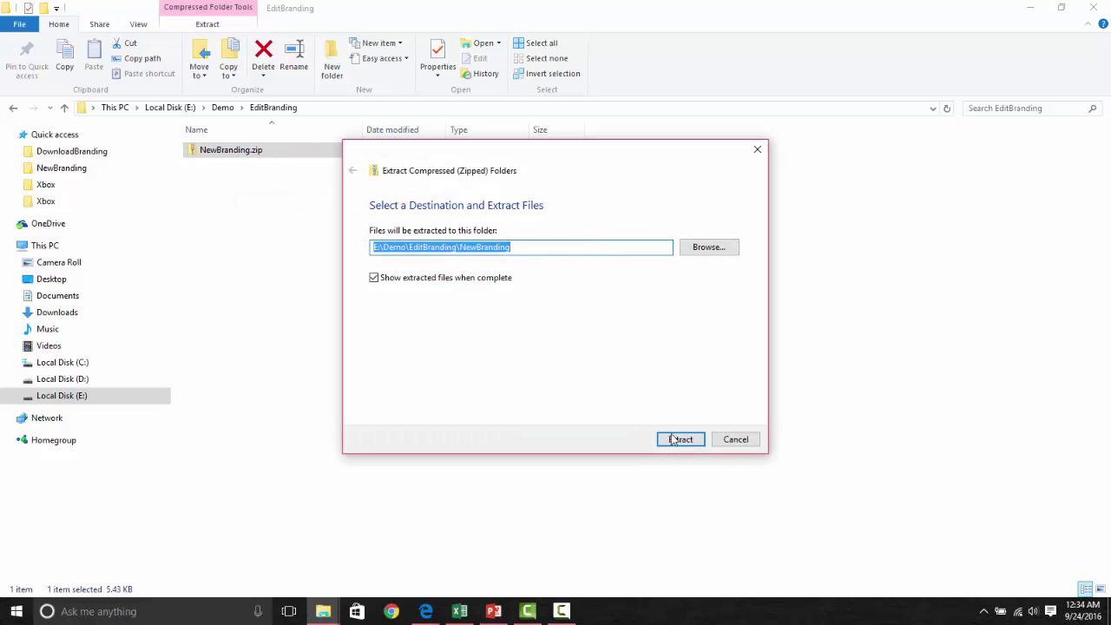
left_click(460, 248)
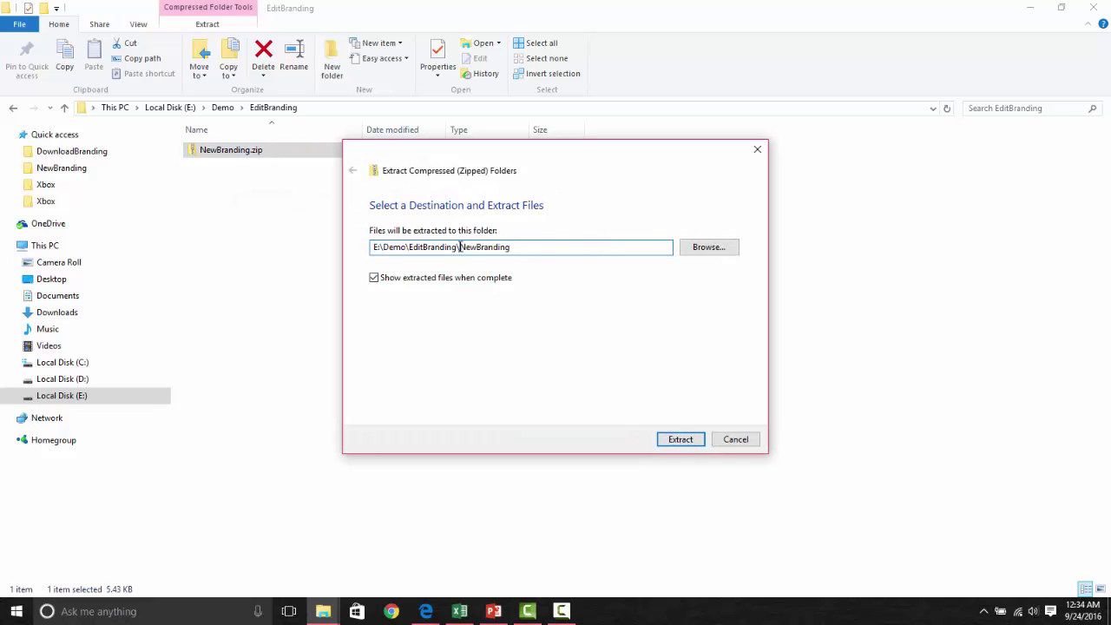
left_click_drag(460, 247, 598, 242)
key("BackSpace")
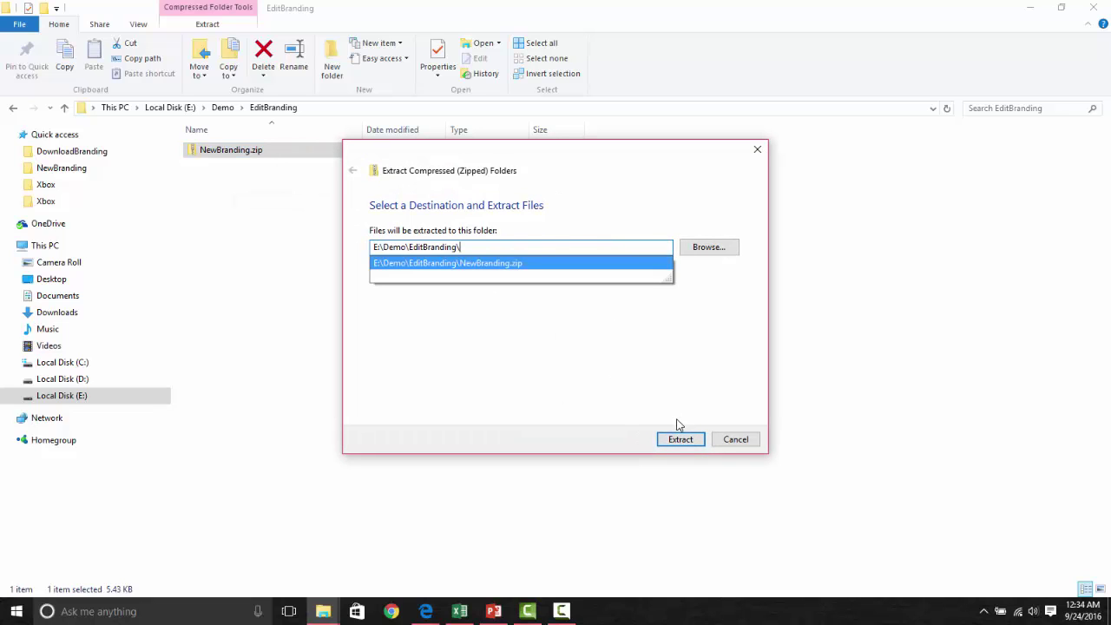
left_click(679, 437)
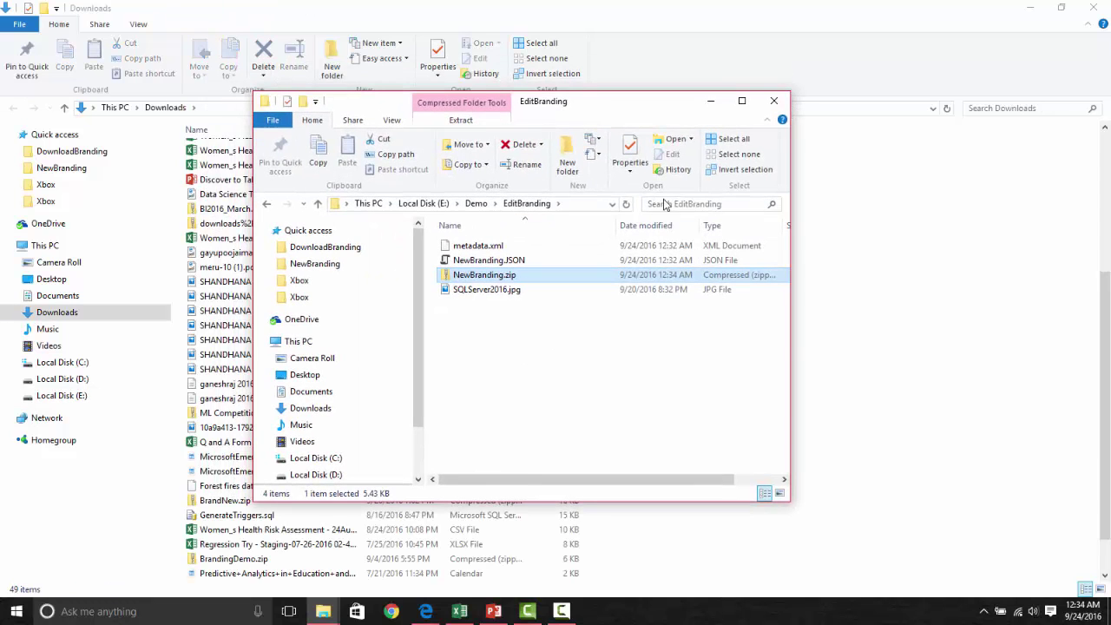
left_click(741, 101)
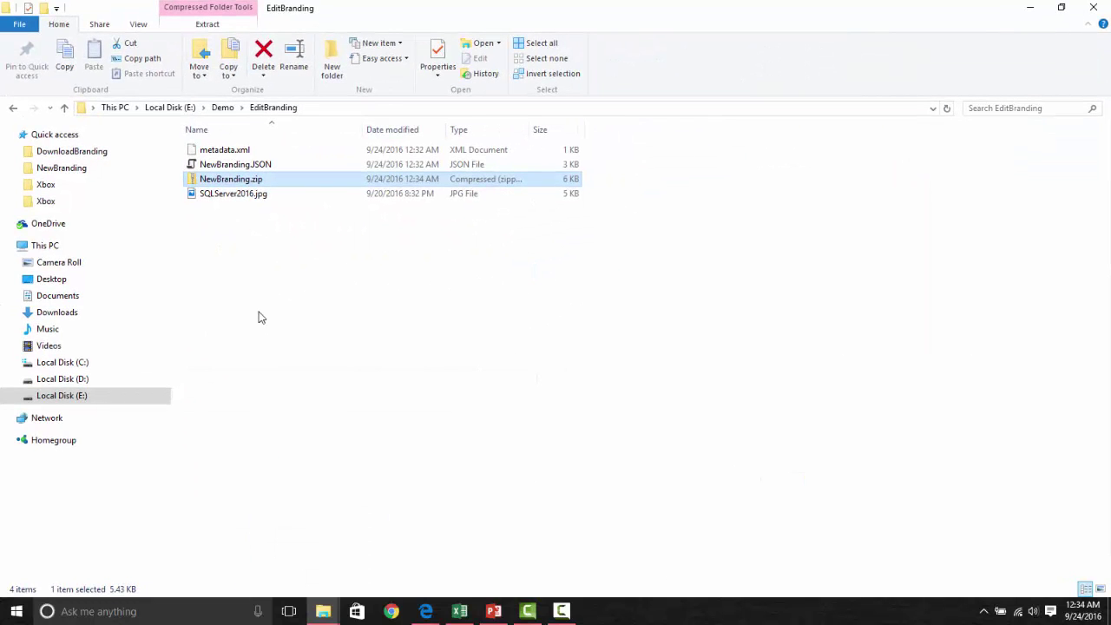
left_click(460, 611)
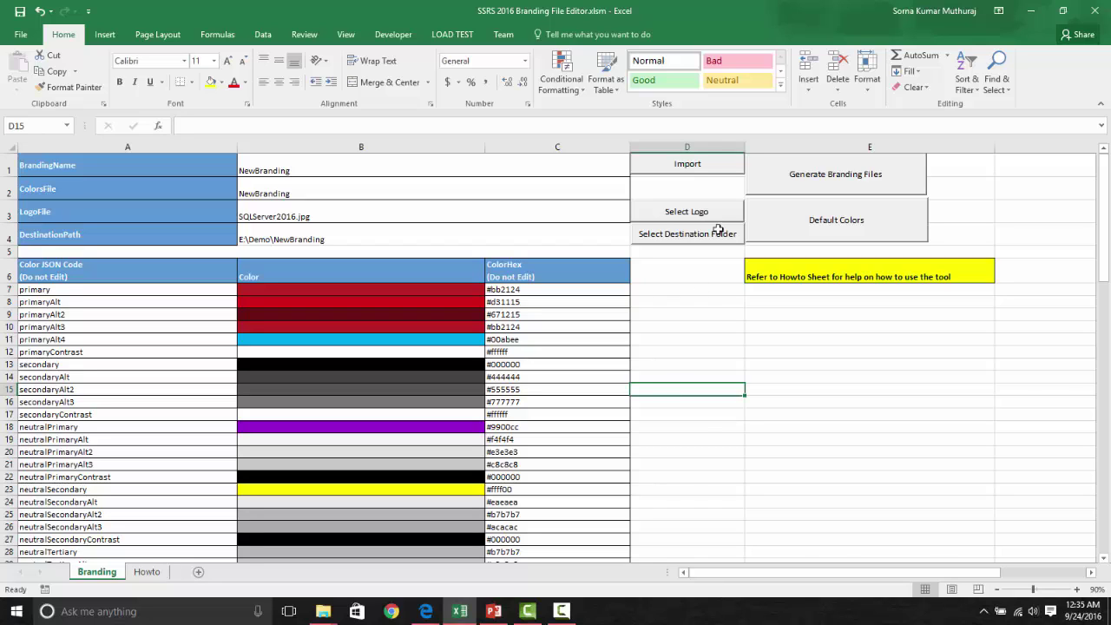
Step: Import colors.json from E:\Demo\Xbox and review its green palette starting at primary #369927
left_click(695, 166)
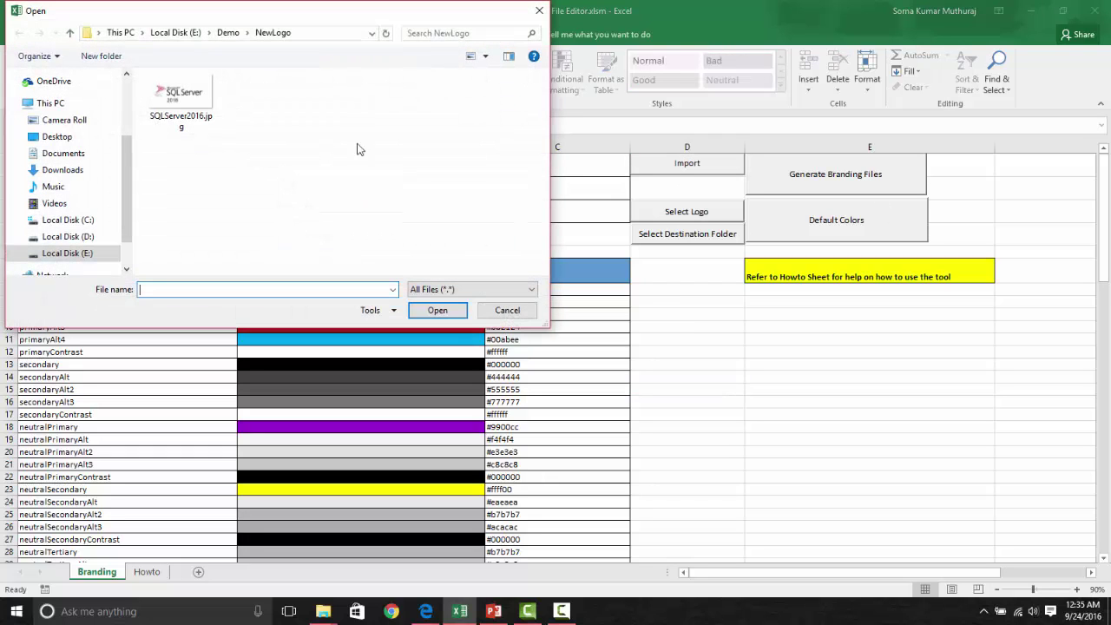
left_click(227, 33)
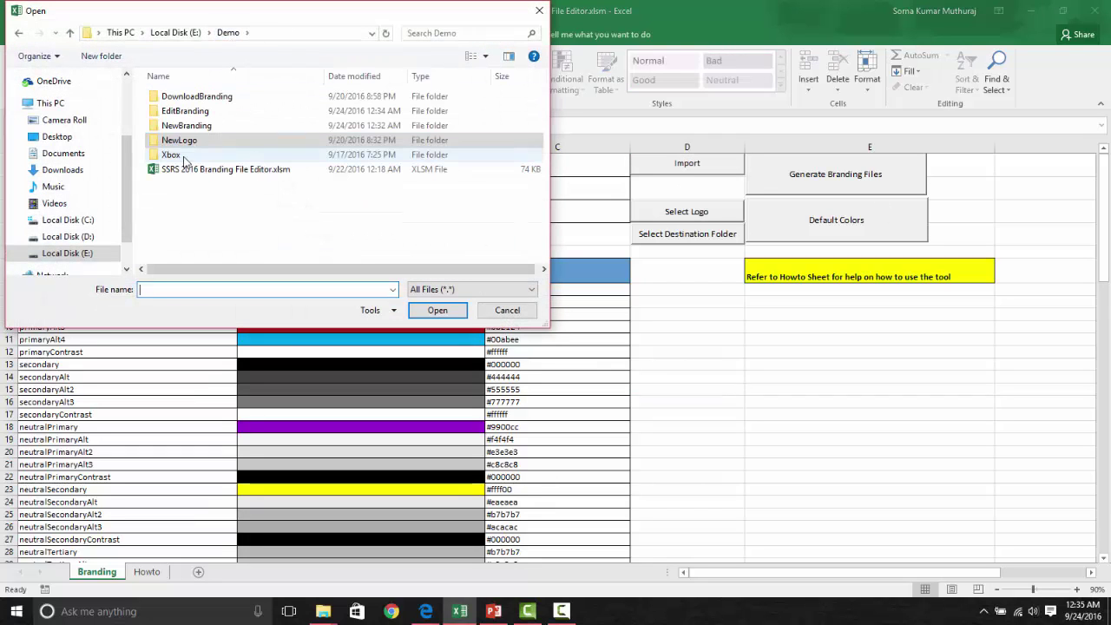
double_click(172, 155)
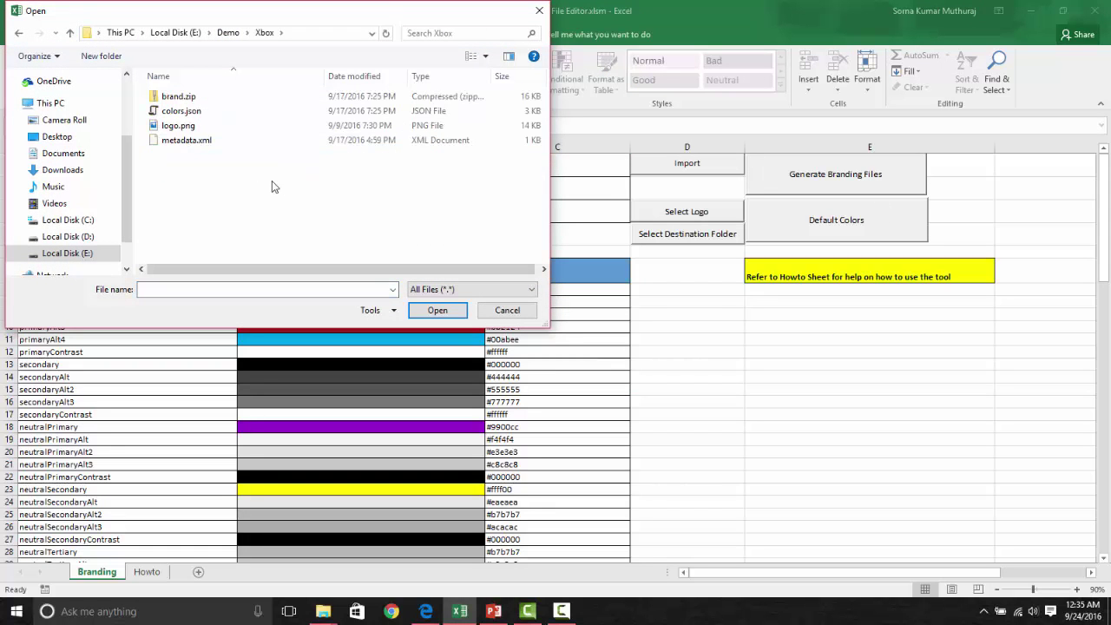
left_click(182, 112)
double_click(183, 113)
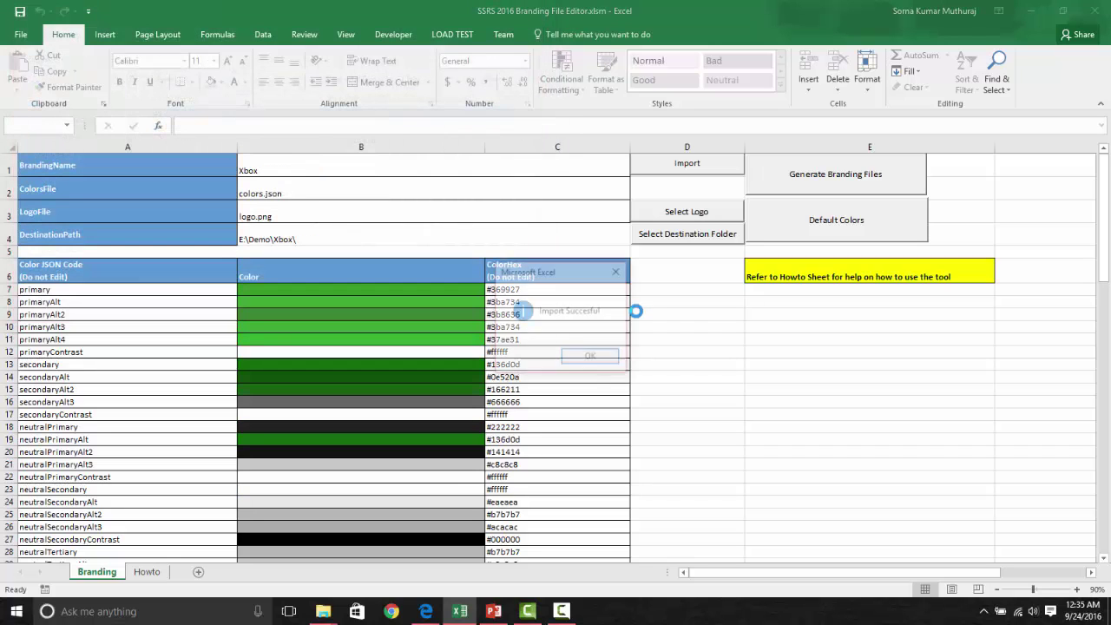
left_click(592, 358)
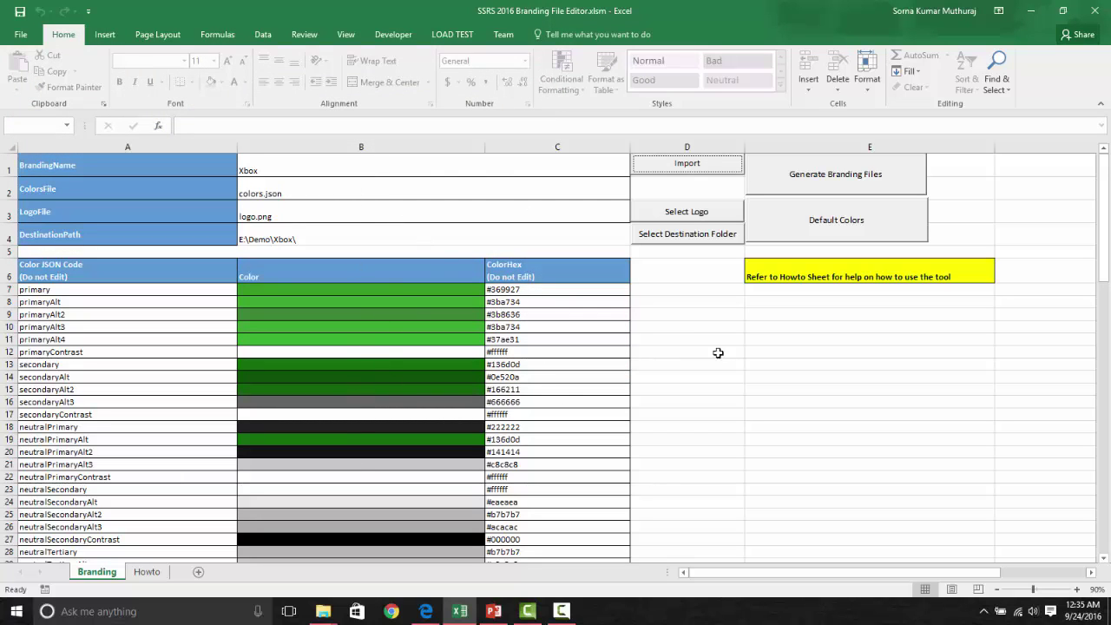
scroll(729, 351, "down", 12)
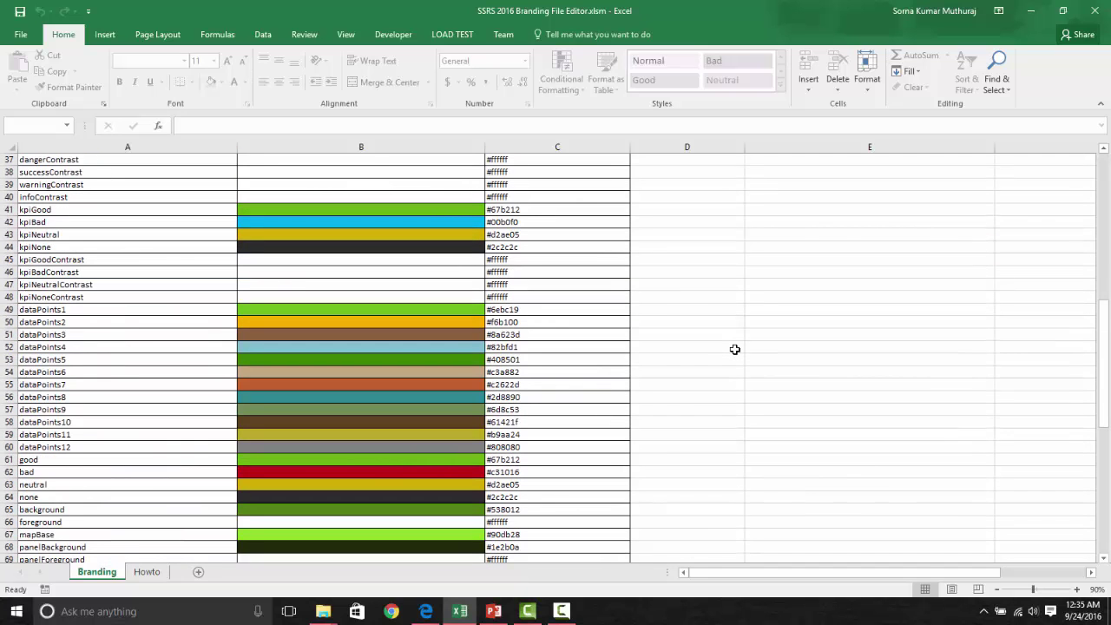
scroll(735, 349, "up", 12)
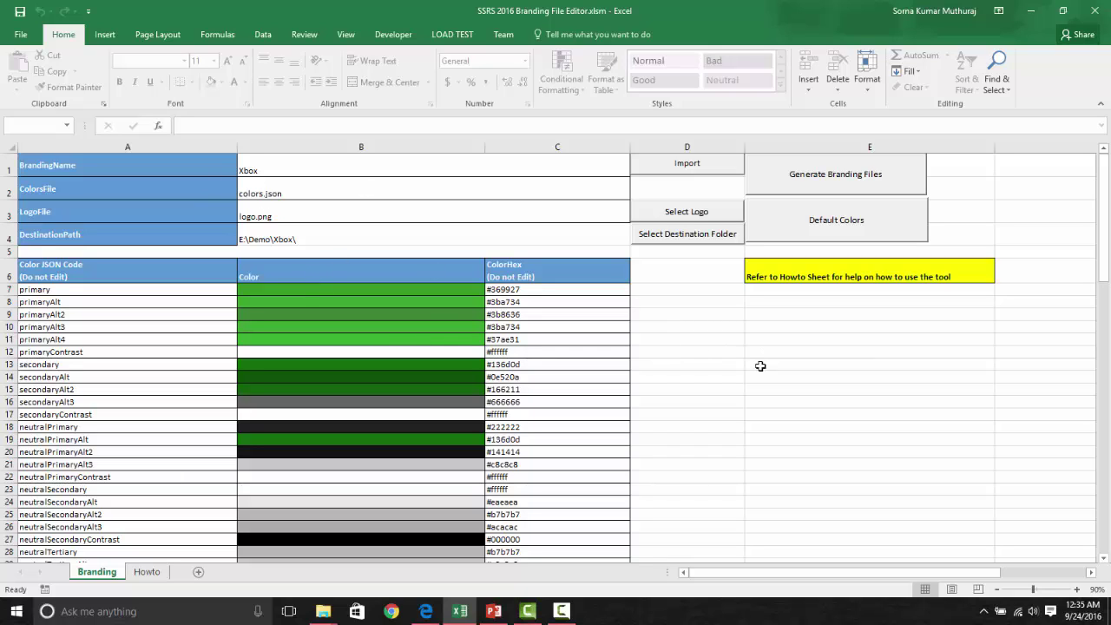
Step: Import NewBranding.JSON from E:\Demo\EditBranding, loading primary #bb2124 with purple and yellow neutrals
left_click(685, 164)
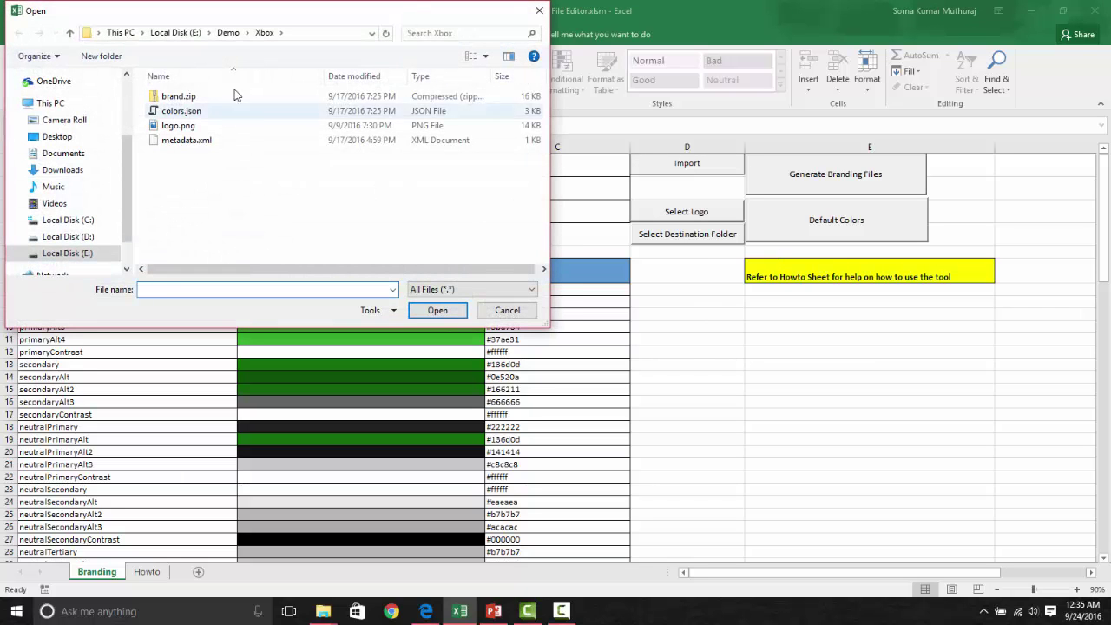
left_click(231, 33)
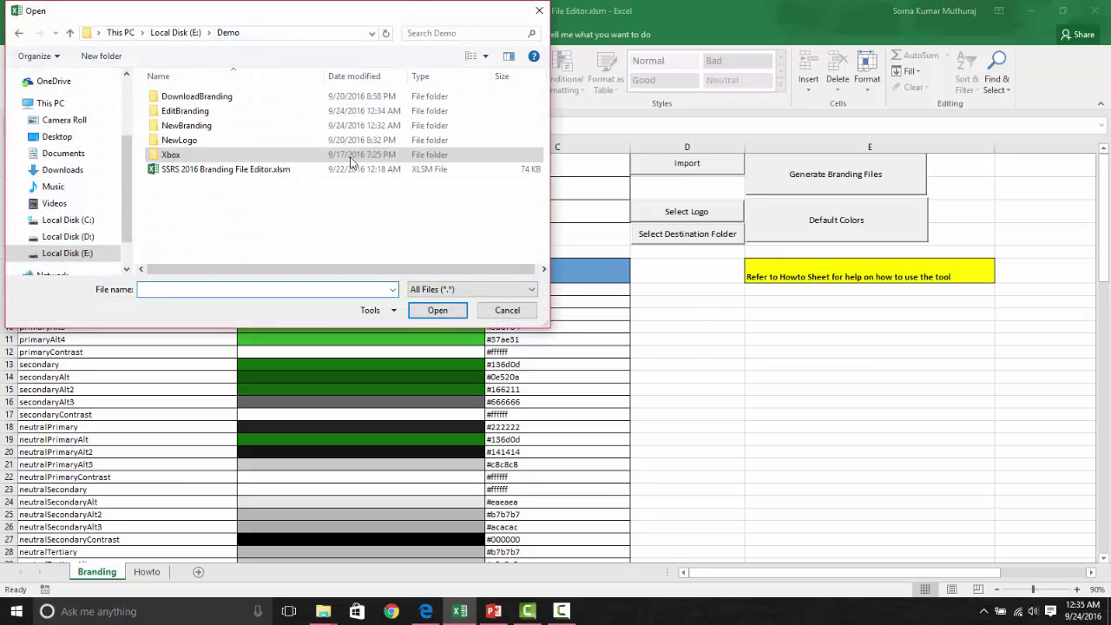
double_click(185, 111)
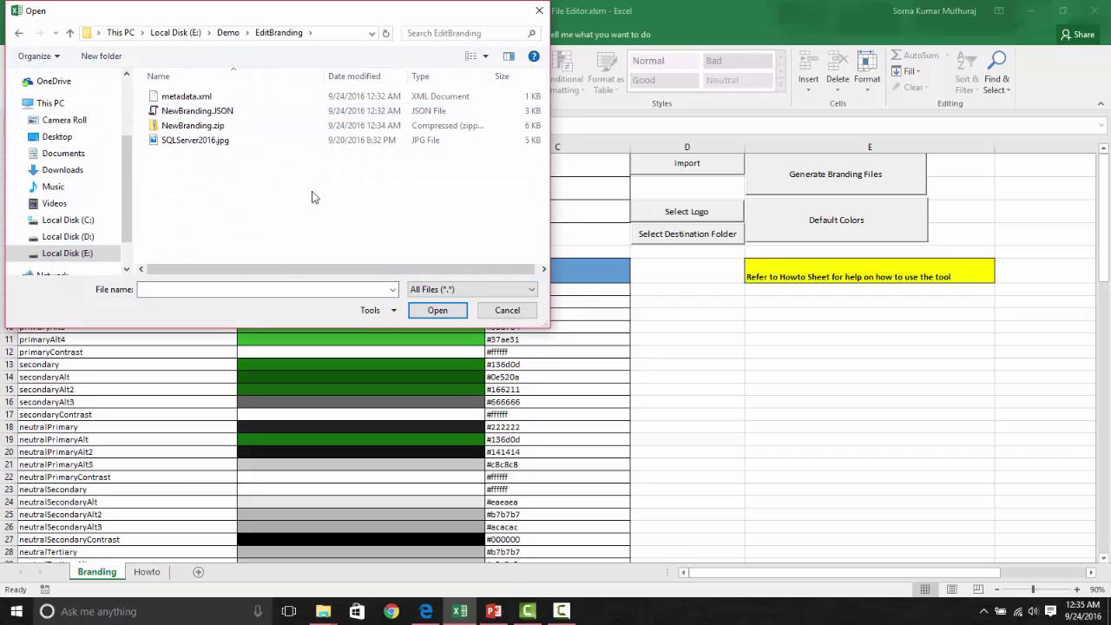
double_click(198, 111)
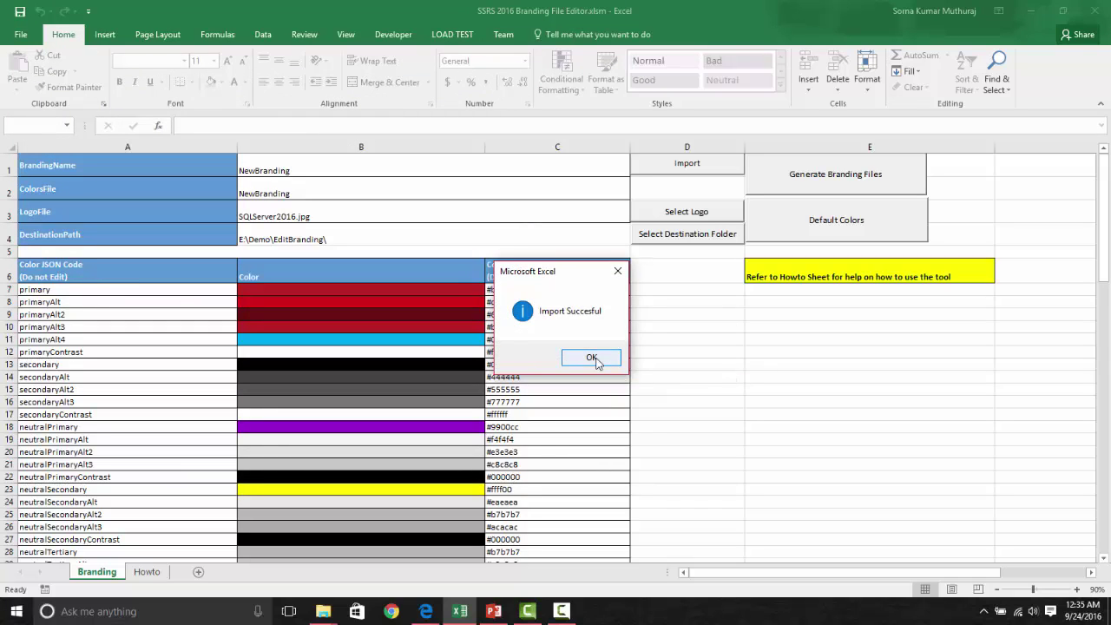
left_click(591, 357)
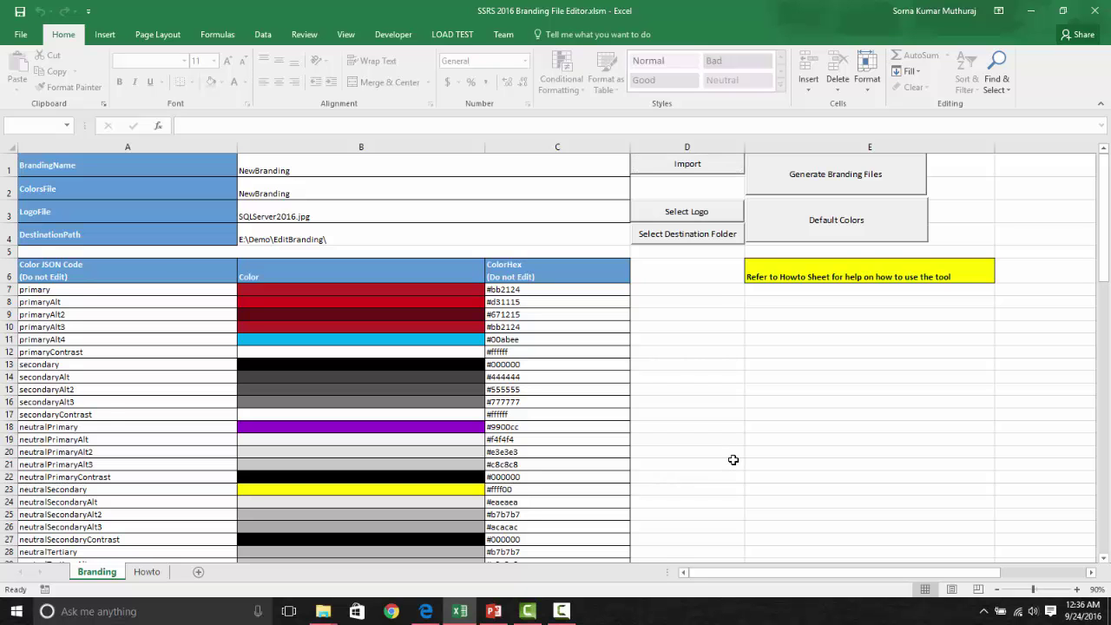
Step: Fill the kpiBad colour cell B42 dark orange
scroll(734, 459, "down", 2)
scroll(733, 459, "up", 2)
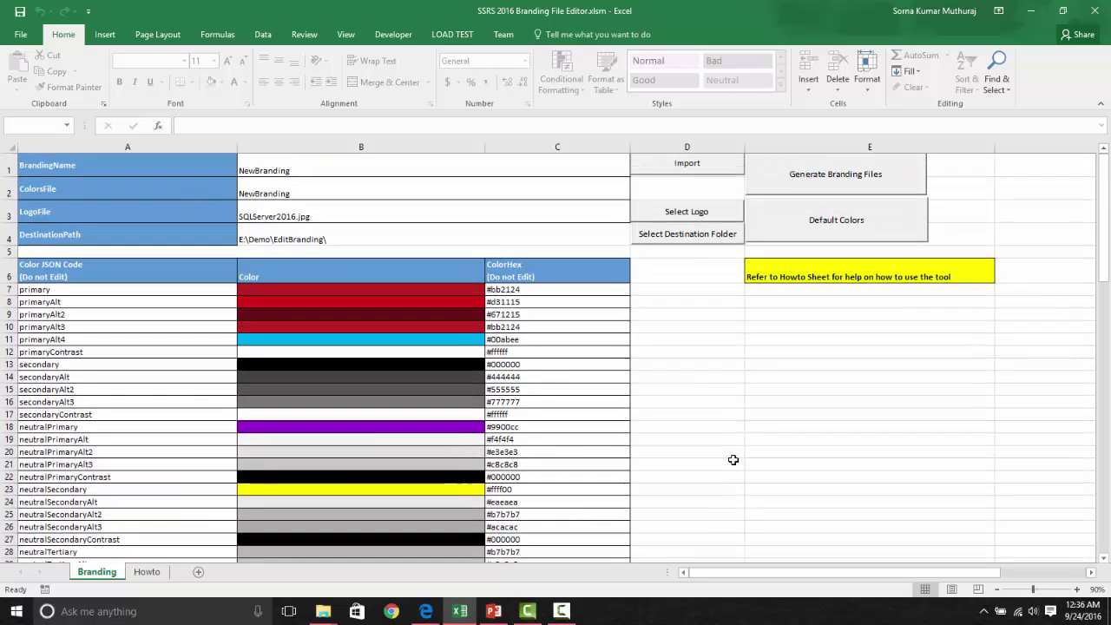
scroll(734, 459, "down", 5)
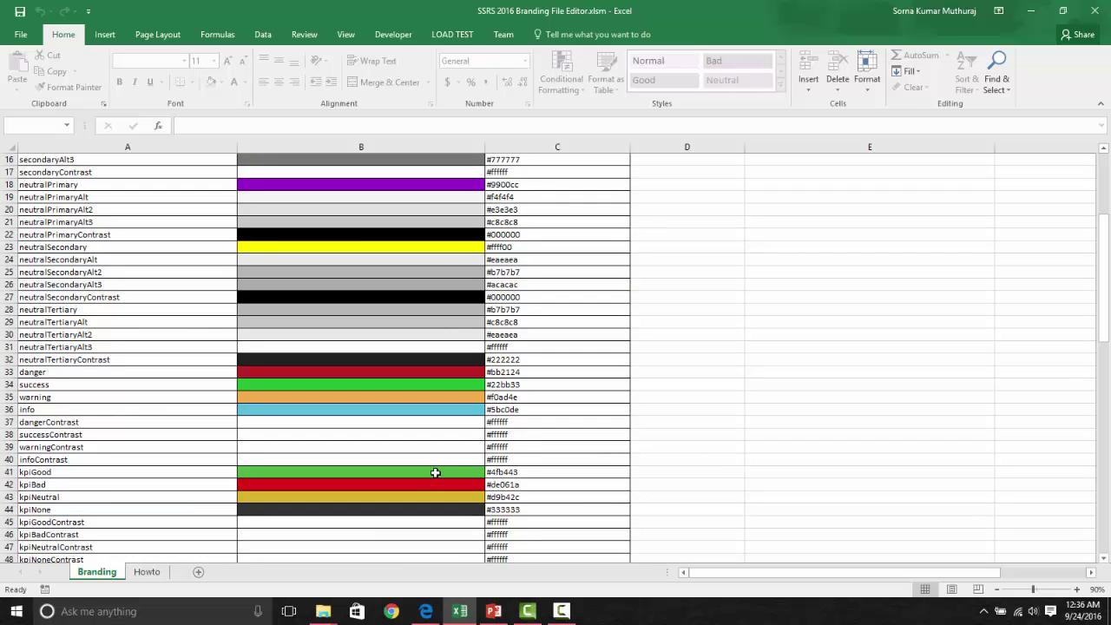
left_click(357, 483)
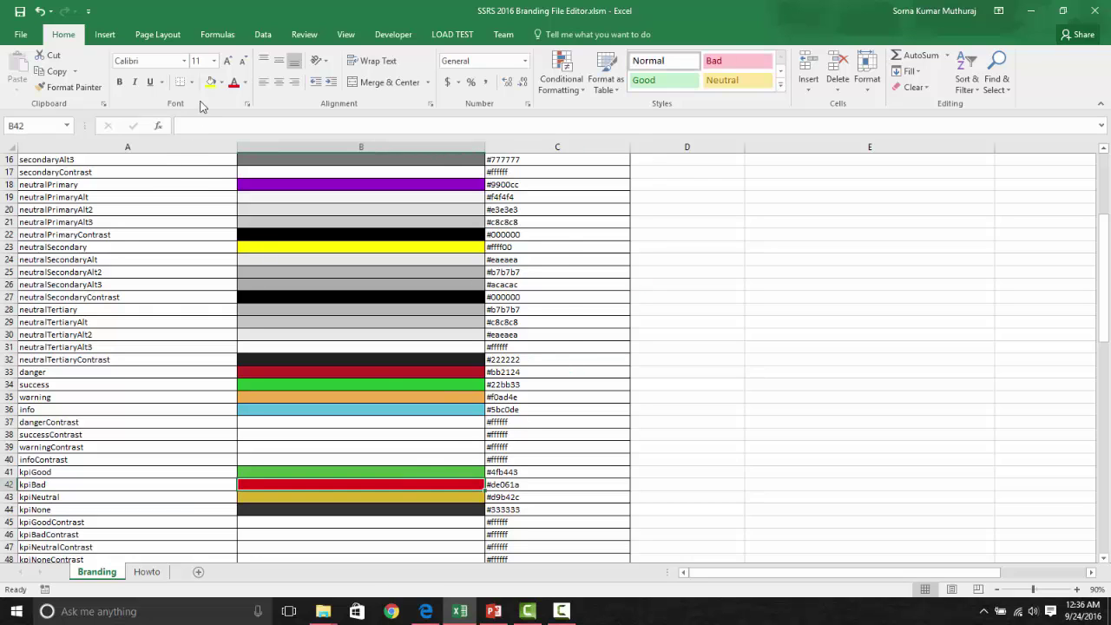
left_click(223, 82)
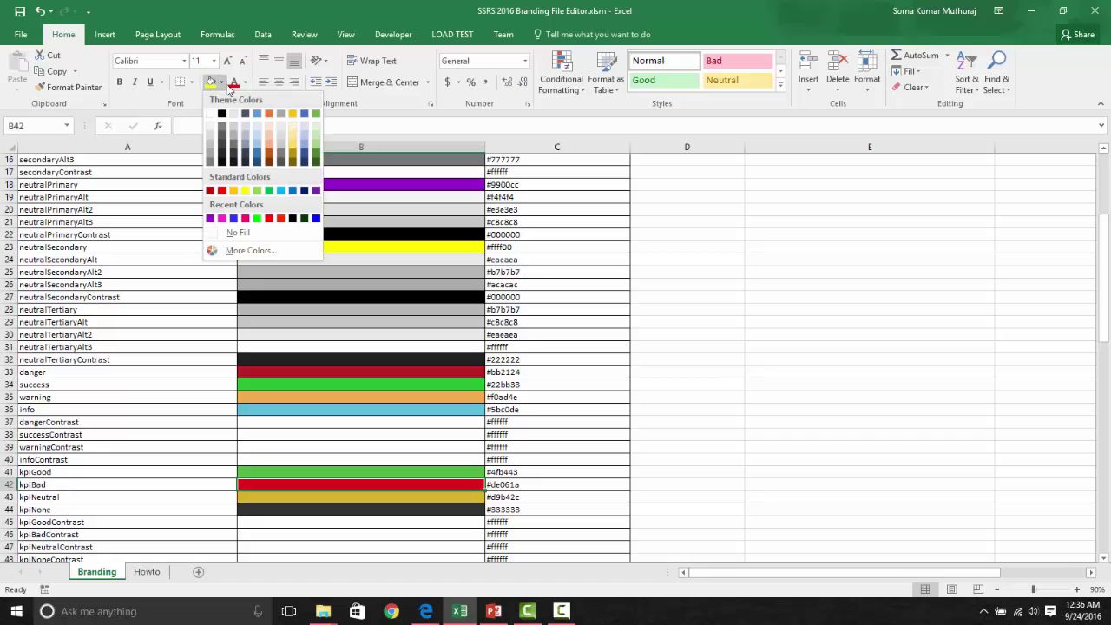
left_click(270, 158)
left_click(724, 322)
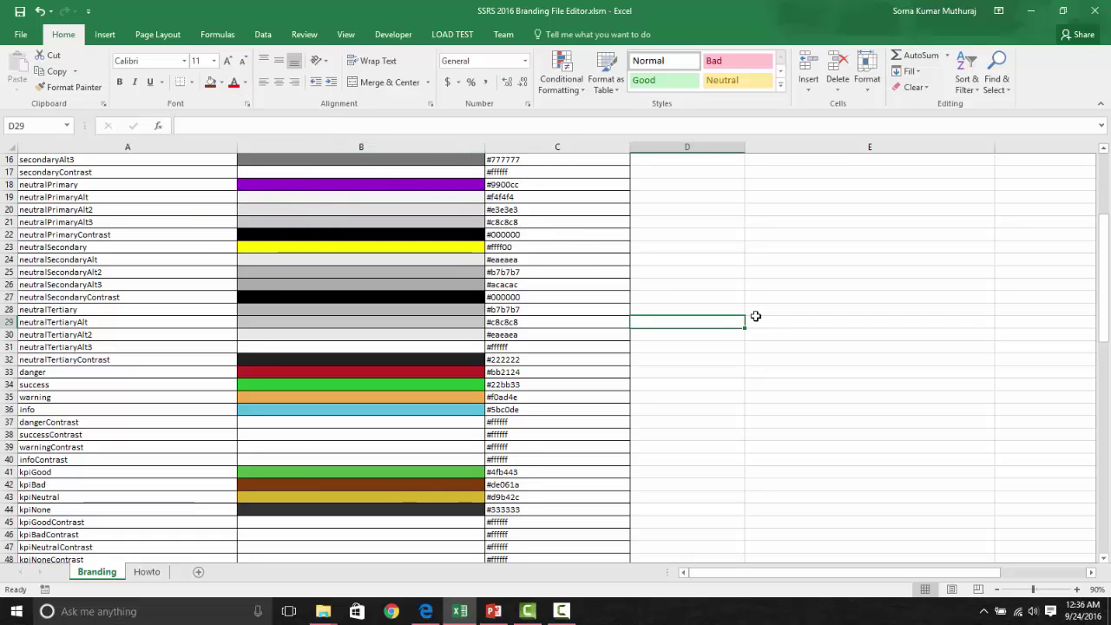
Step: Fill the neutralPrimary colour cell B18 with the recent blue
scroll(695, 349, "up", 5)
left_click(390, 420)
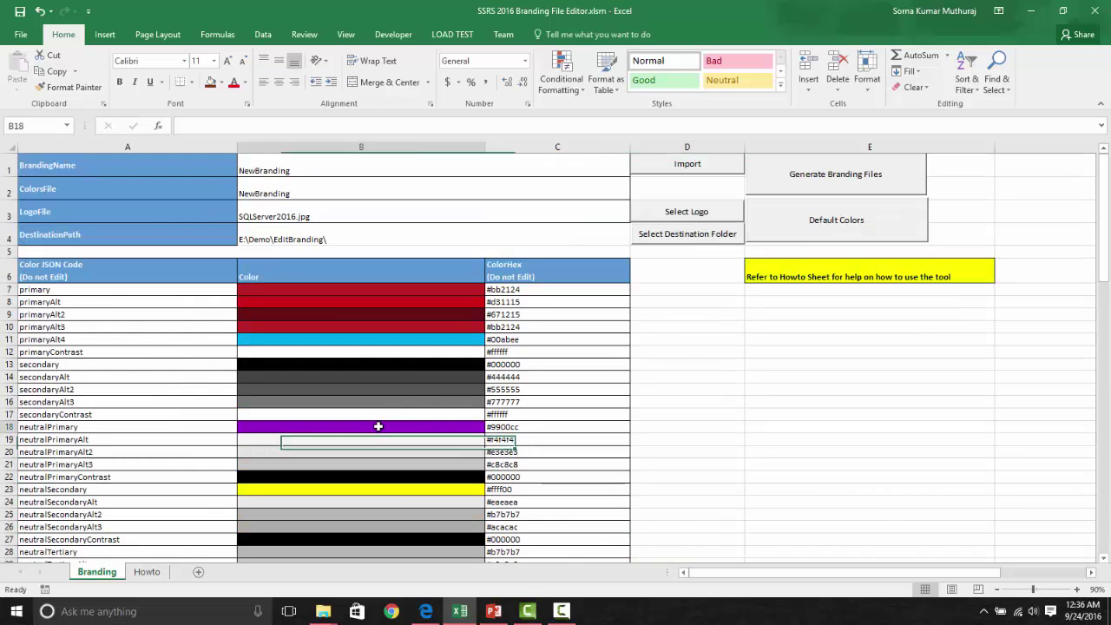
left_click(222, 83)
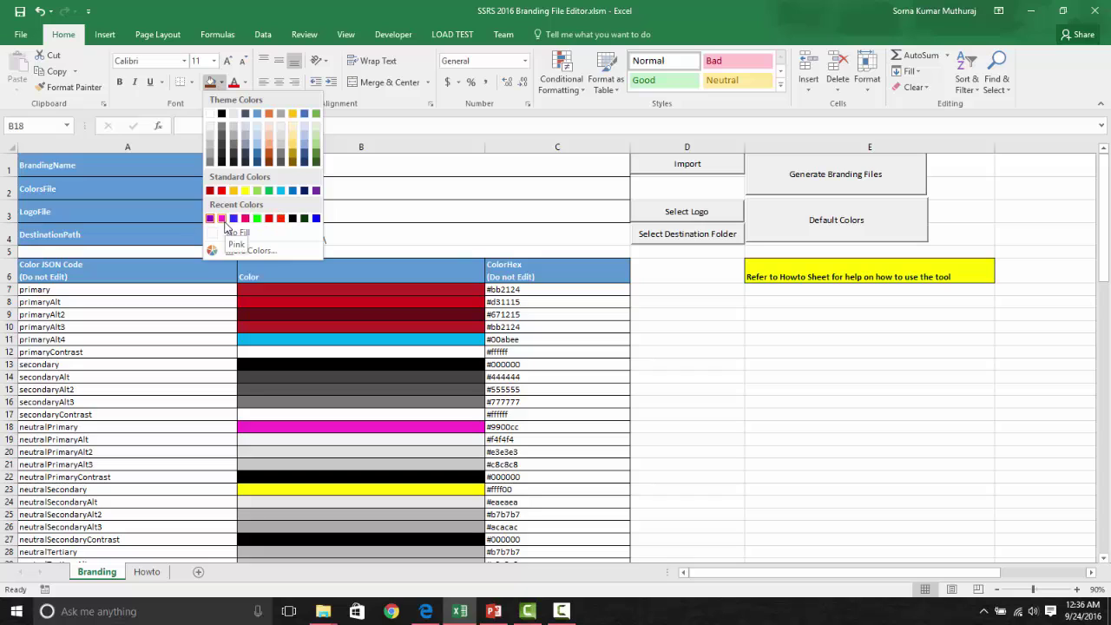
left_click(234, 218)
left_click(600, 337)
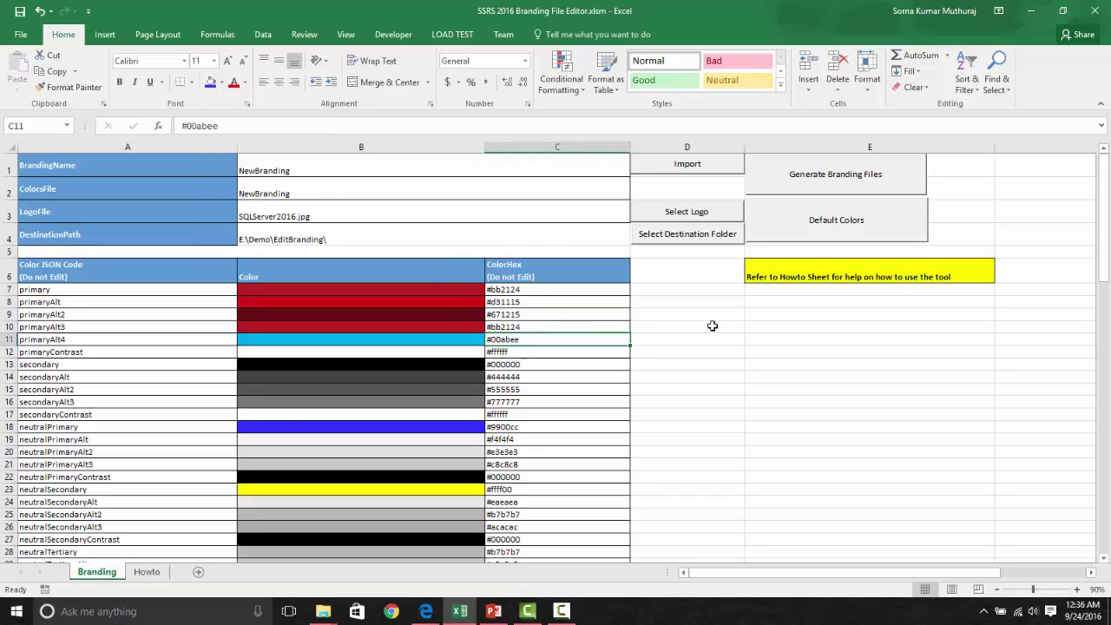
Step: Clear the LogoFile entry SQLServer2016.jpg so the branding has no logo
left_click(313, 216)
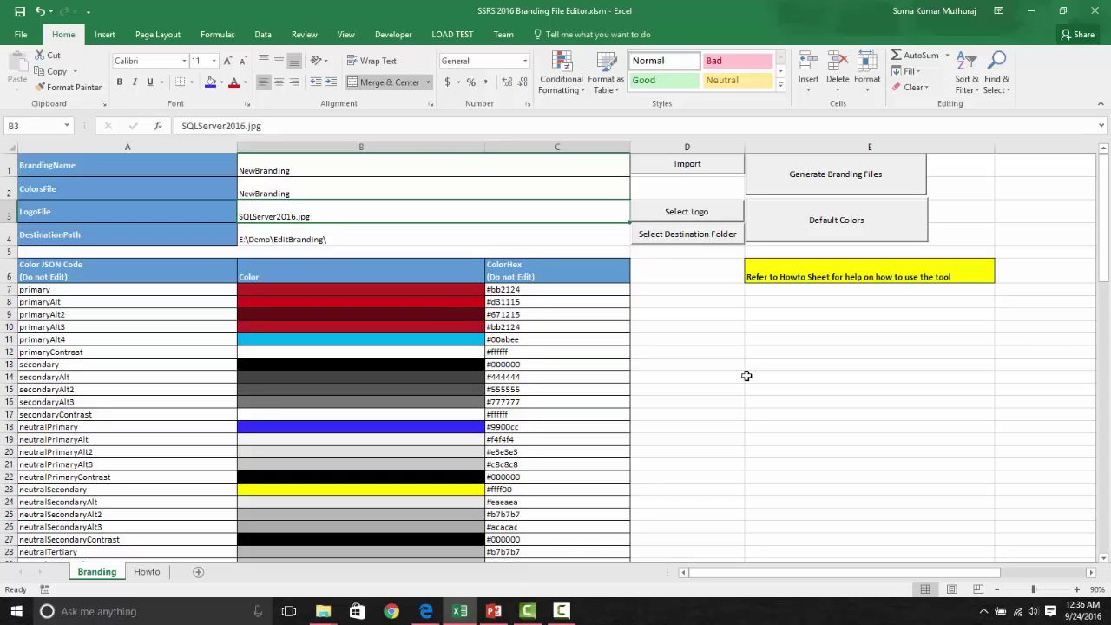
key("Delete")
left_click(696, 366)
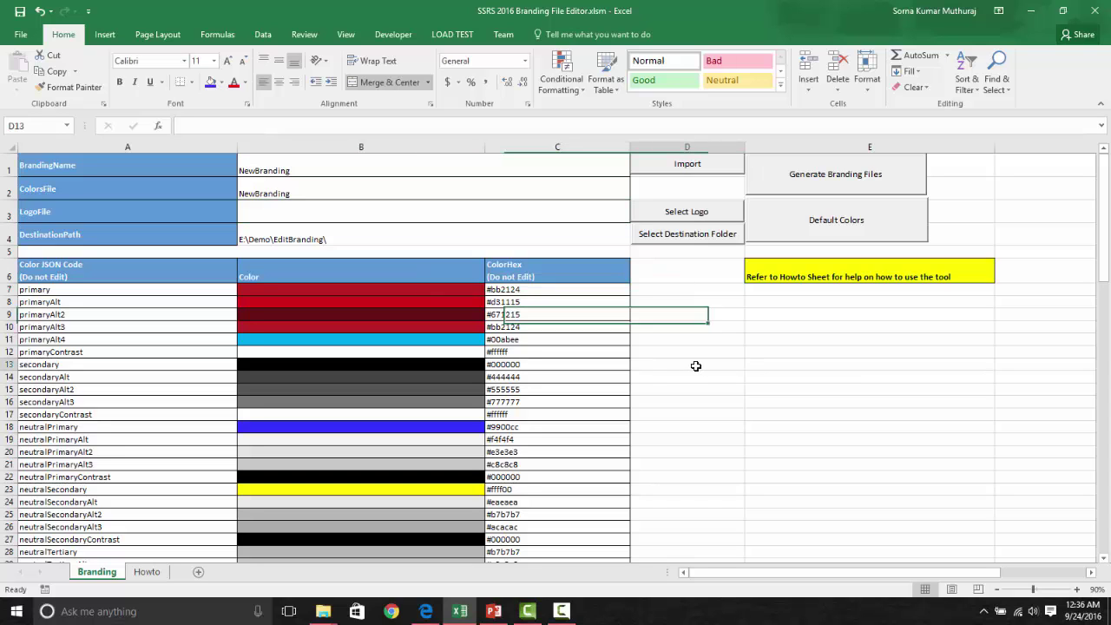
Step: Decline overwriting, set E:\Demo\DownloadBranding as destination, and regenerate the branding files there
left_click(859, 184)
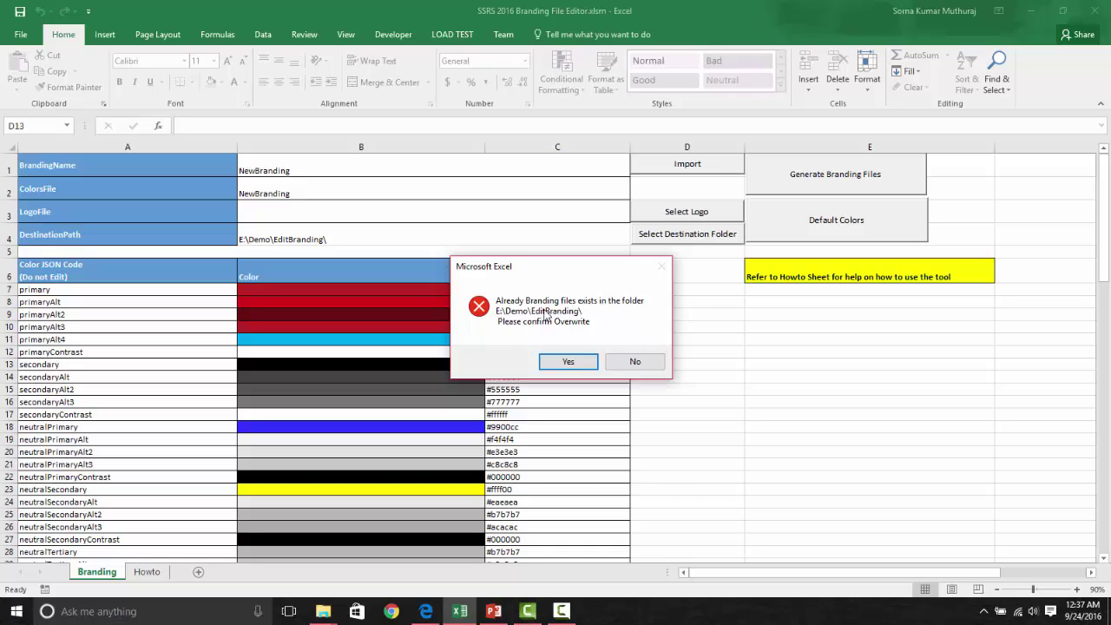
left_click(634, 363)
left_click(679, 242)
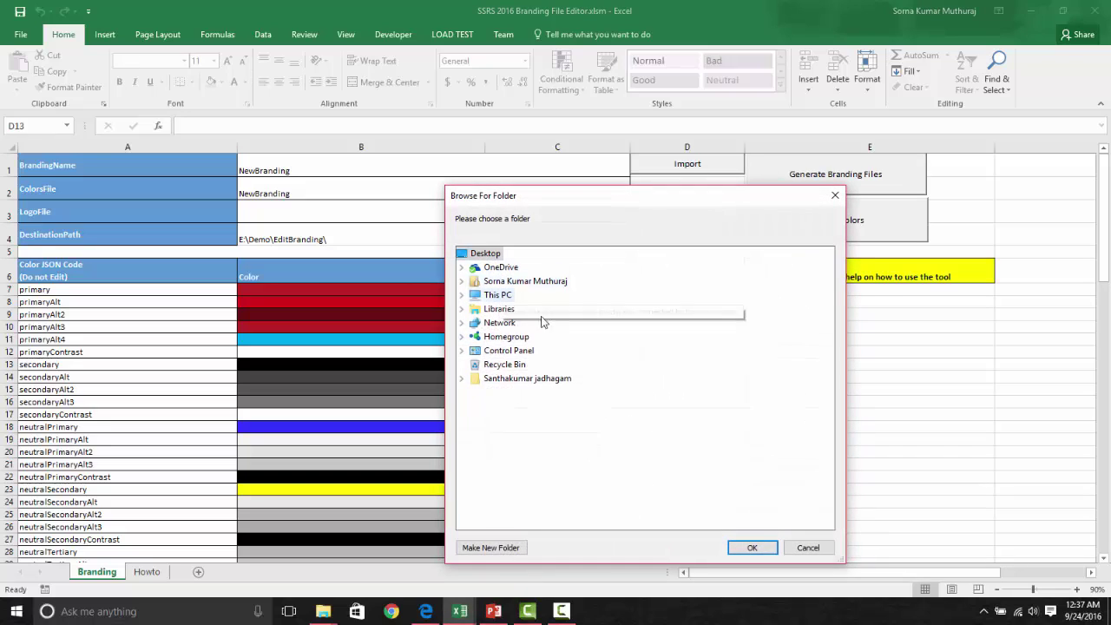
left_click(462, 296)
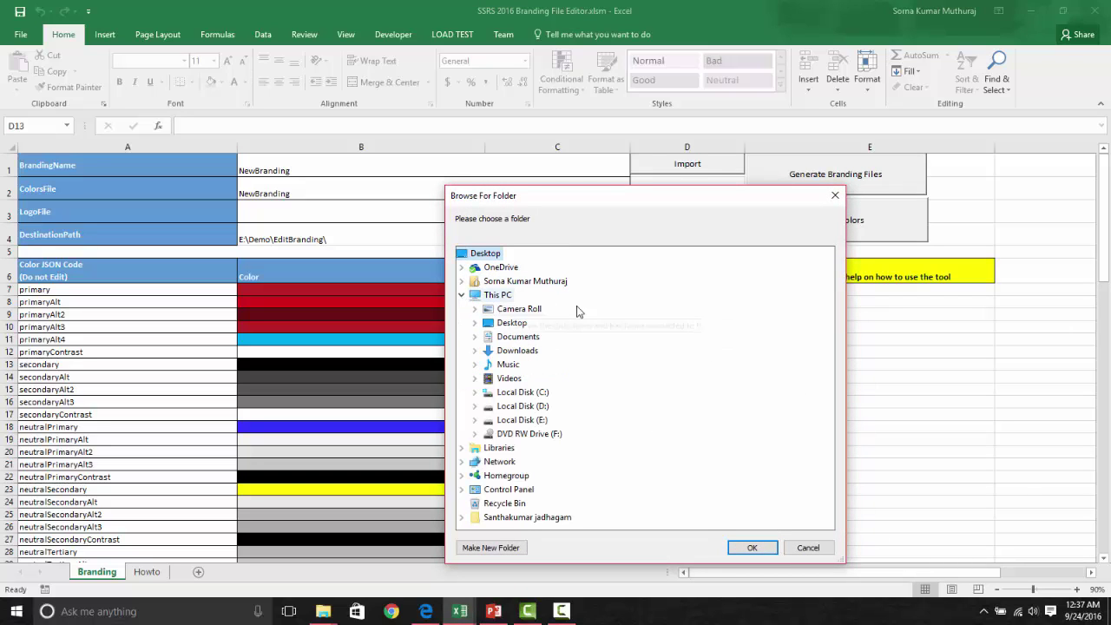
left_click(475, 420)
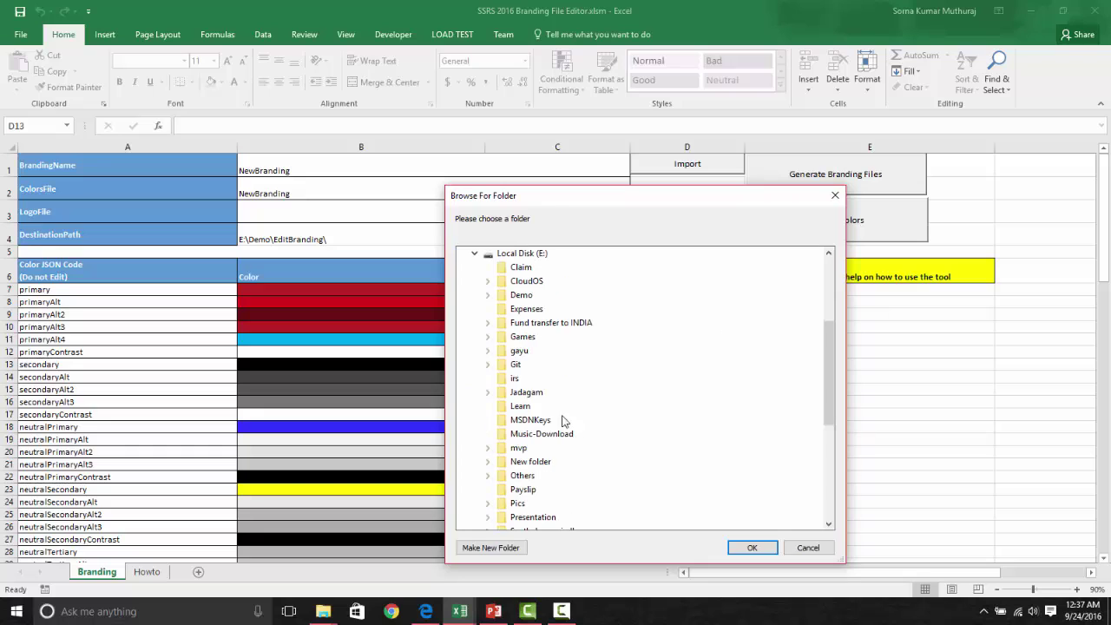
left_click(487, 295)
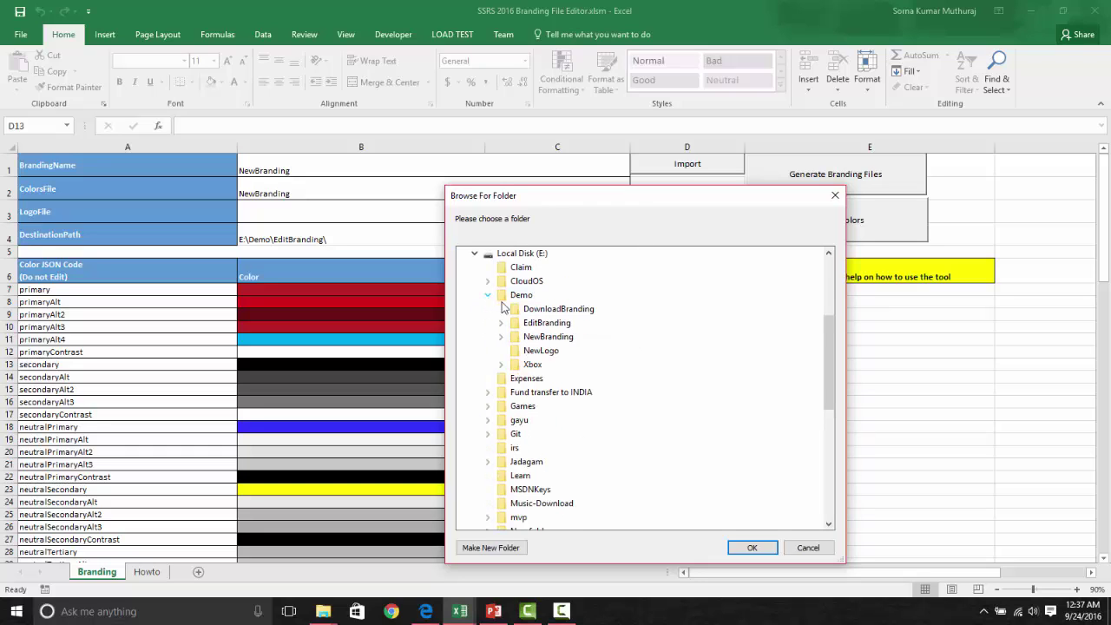
left_click(566, 309)
left_click(750, 547)
left_click(733, 339)
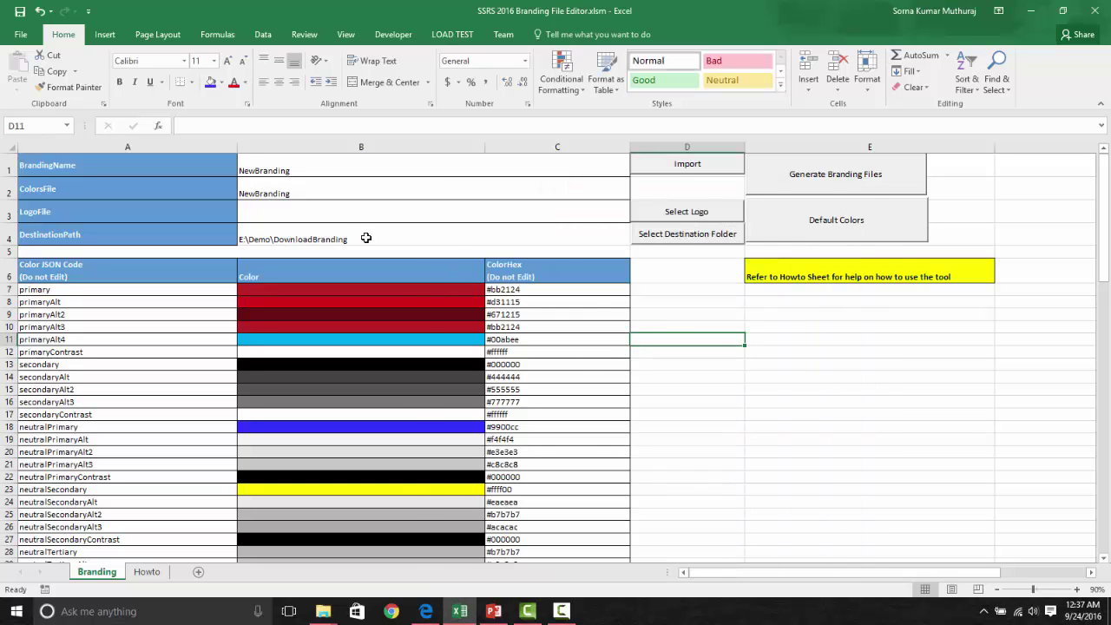
left_click(827, 177)
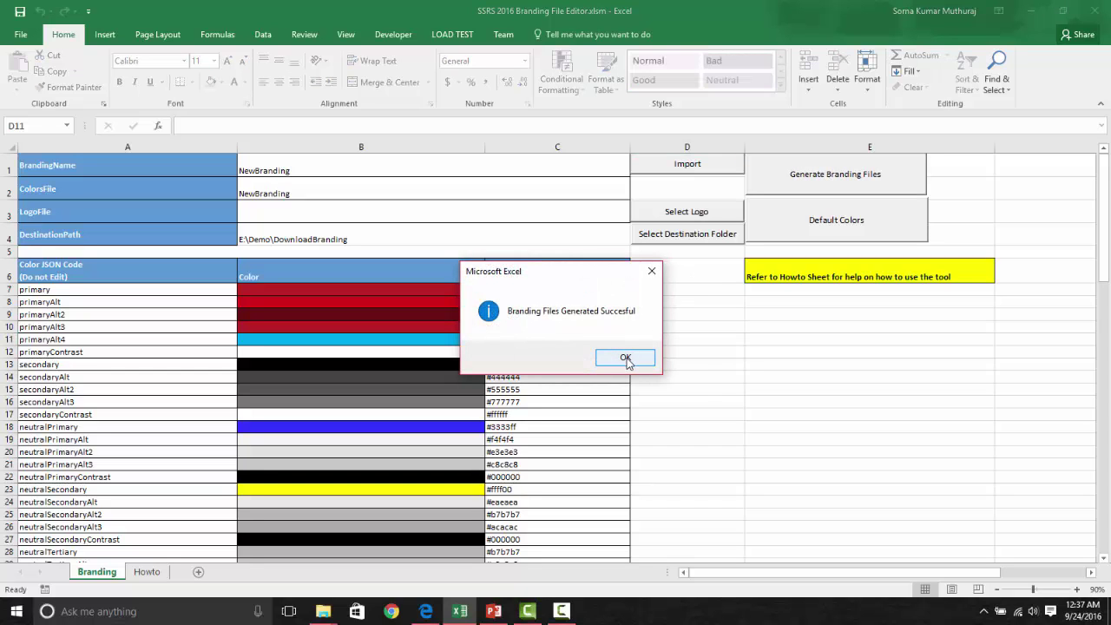
left_click(625, 358)
Step: Open E:\Demo\DownloadBranding and select metadata.xml and NewBranding.JSON
mouse_move(323, 611)
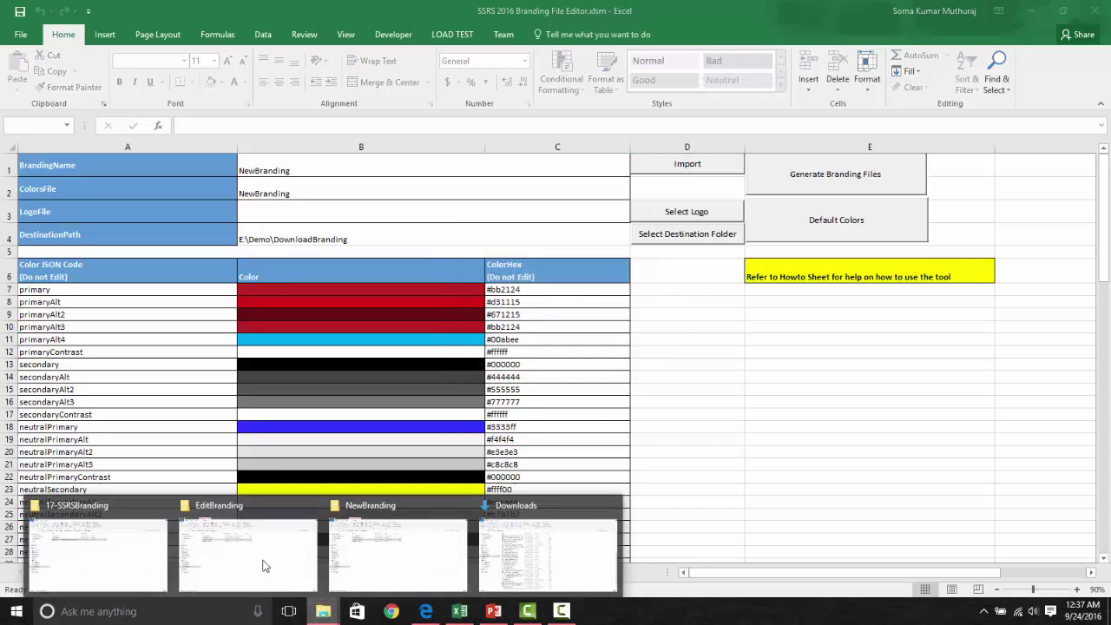
left_click(275, 502)
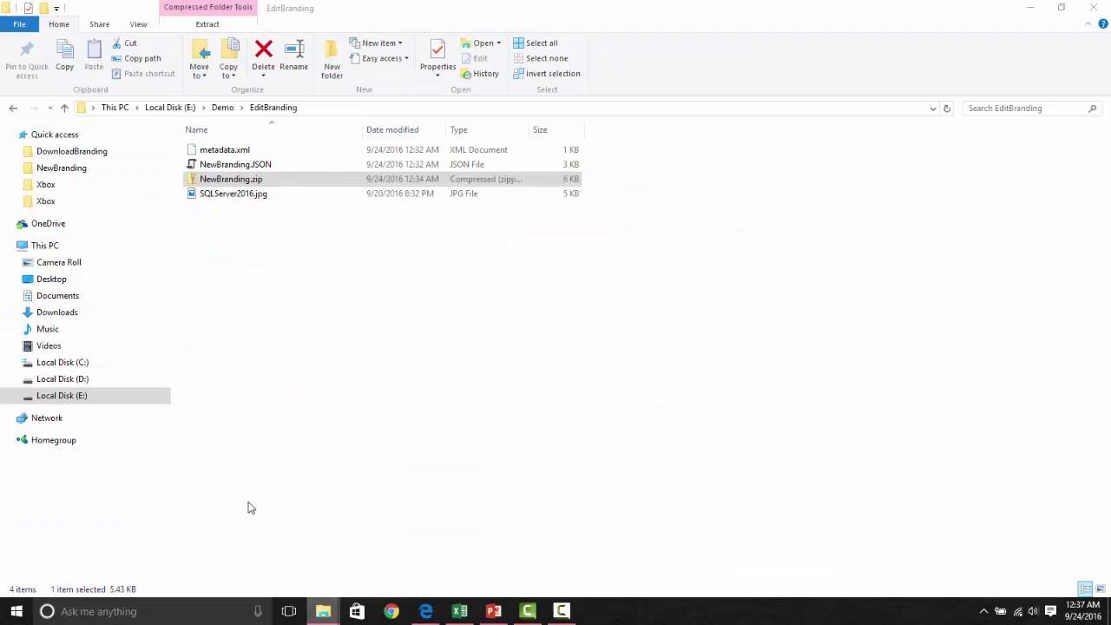
left_click(222, 107)
double_click(272, 149)
left_click_drag(275, 205, 224, 142)
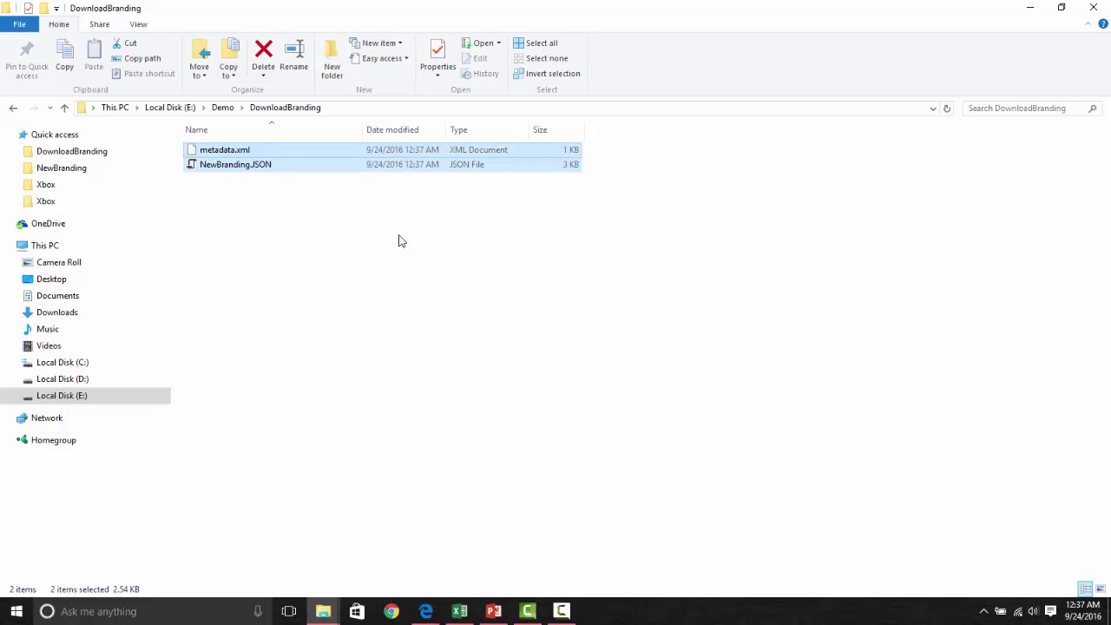
Step: Compress the two files into a zip archive named NEwBrandingEdit.zip
right_click(229, 150)
mouse_move(279, 228)
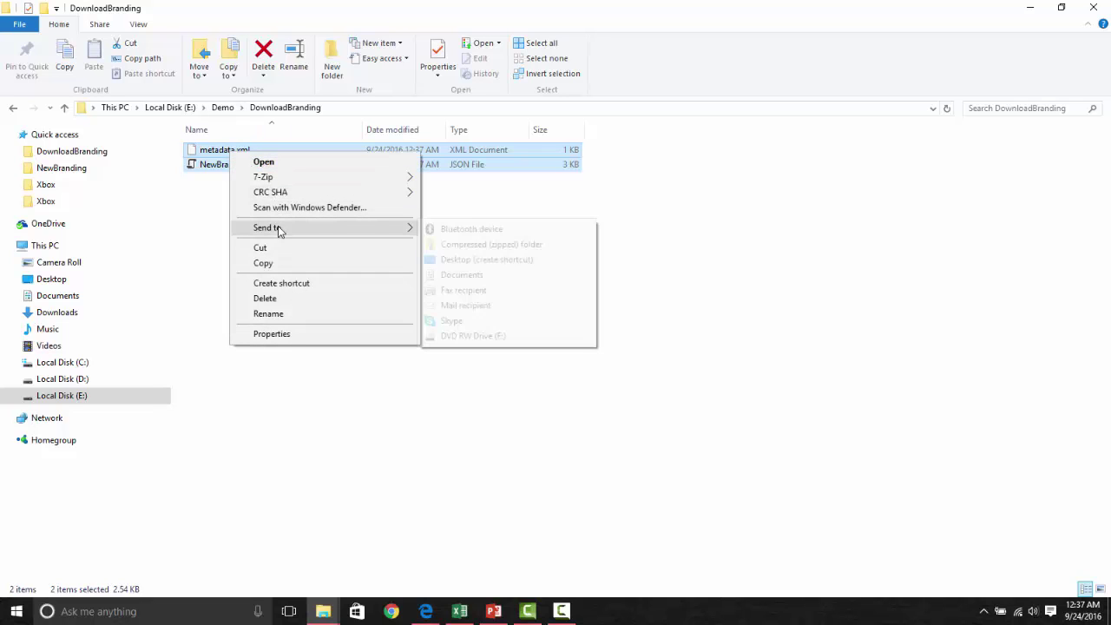
left_click(476, 244)
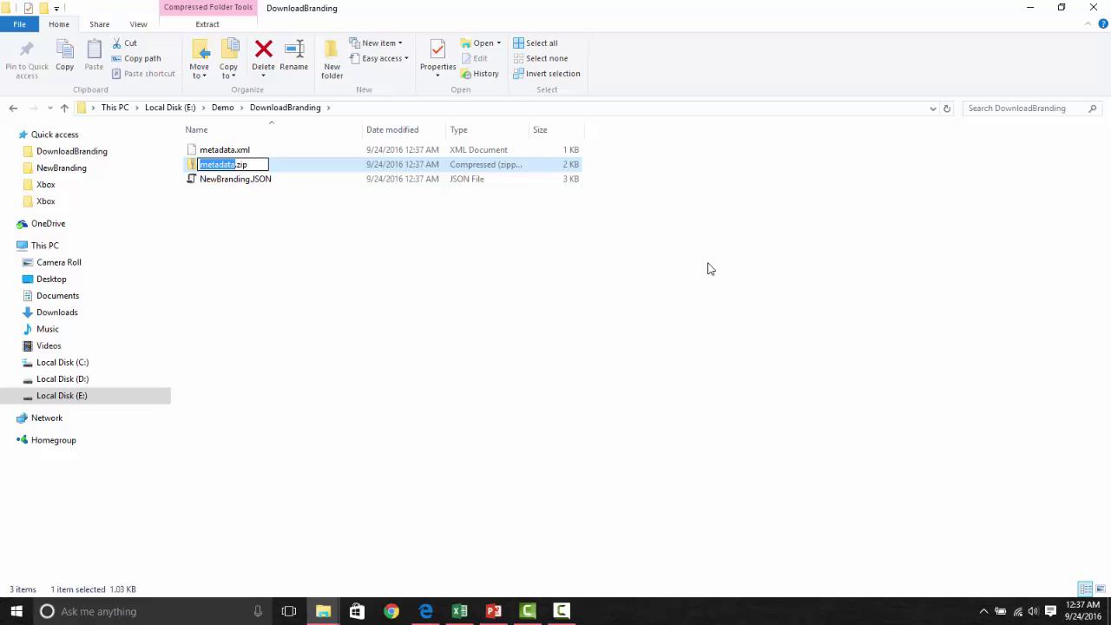
type("NewBr")
key("BackSpace")
key("BackSpace")
key("BackSpace")
key("BackSpace")
key("BackSpace")
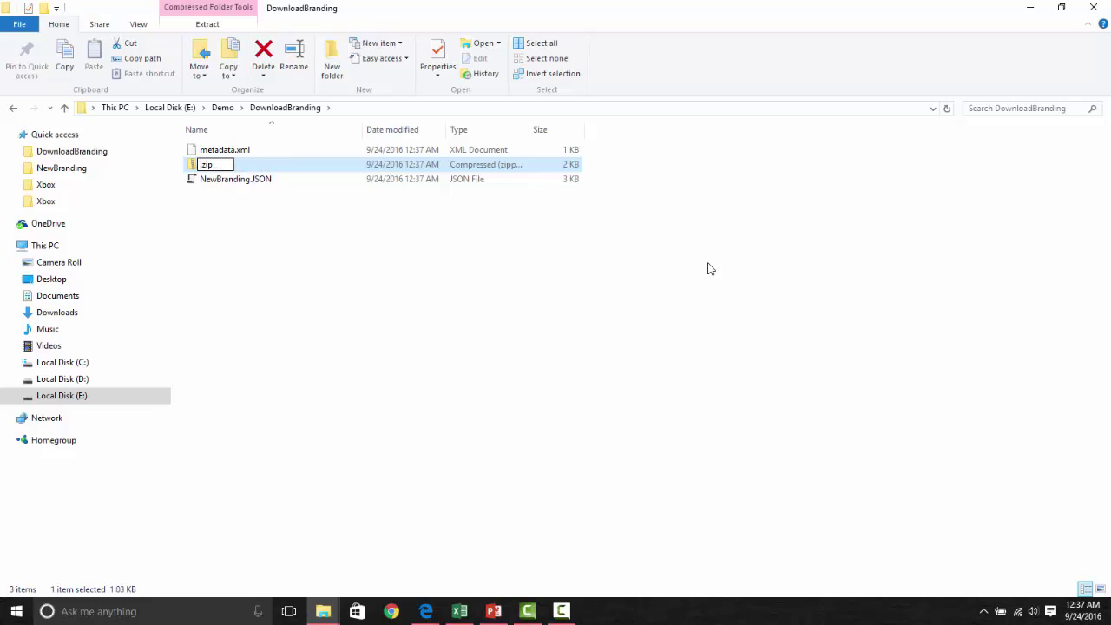
type("New")
key("BackSpace")
key("BackSpace")
key("BackSpace")
type("NEwBrandi")
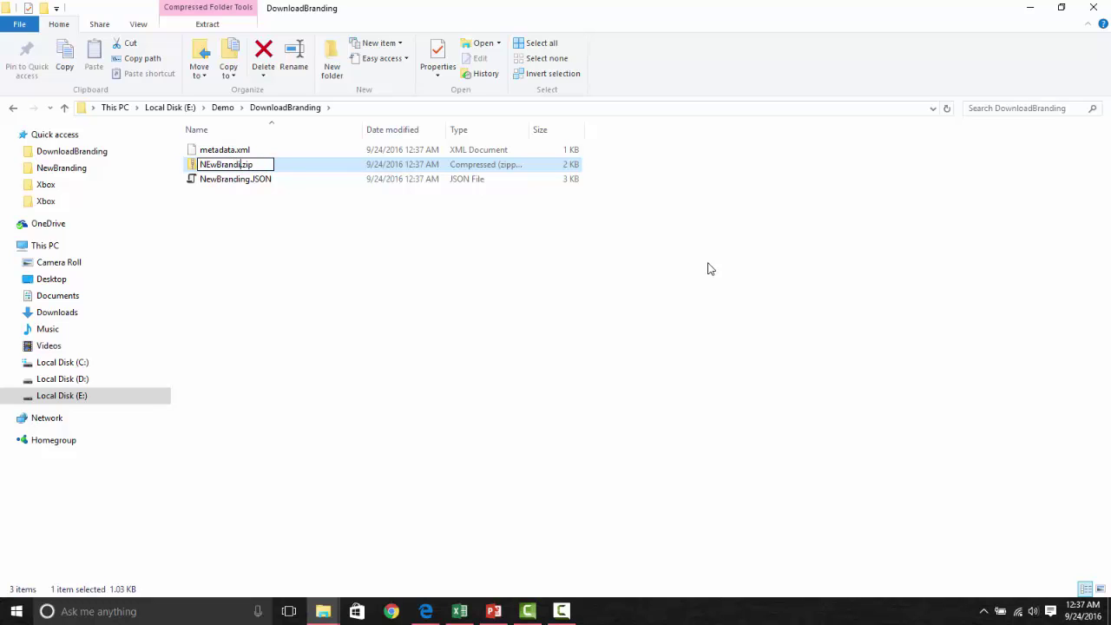
type("ngEdit")
key("Return")
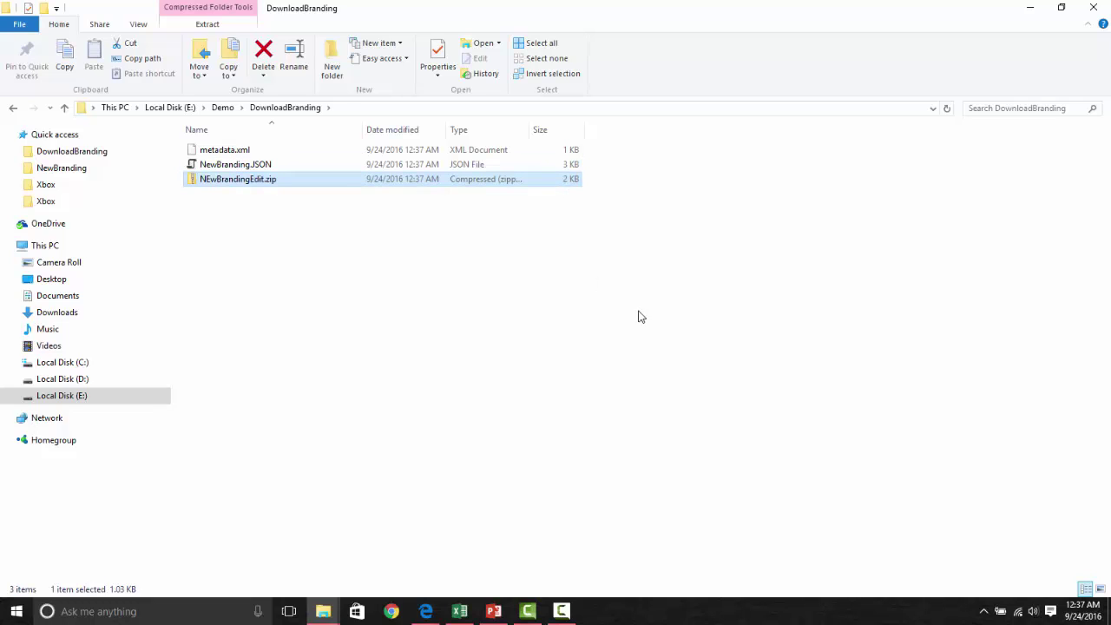
Step: Upload NEwBrandingEdit.zip as the portal's brand package, check the blue Home page, and return to Excel
left_click(425, 611)
left_click(561, 285)
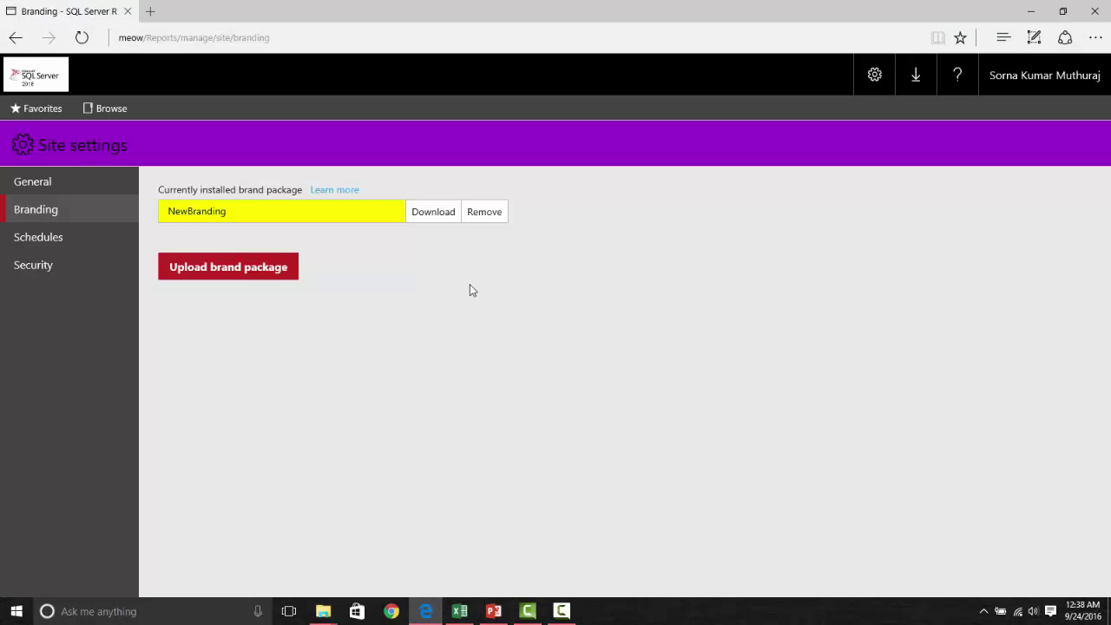
left_click(262, 267)
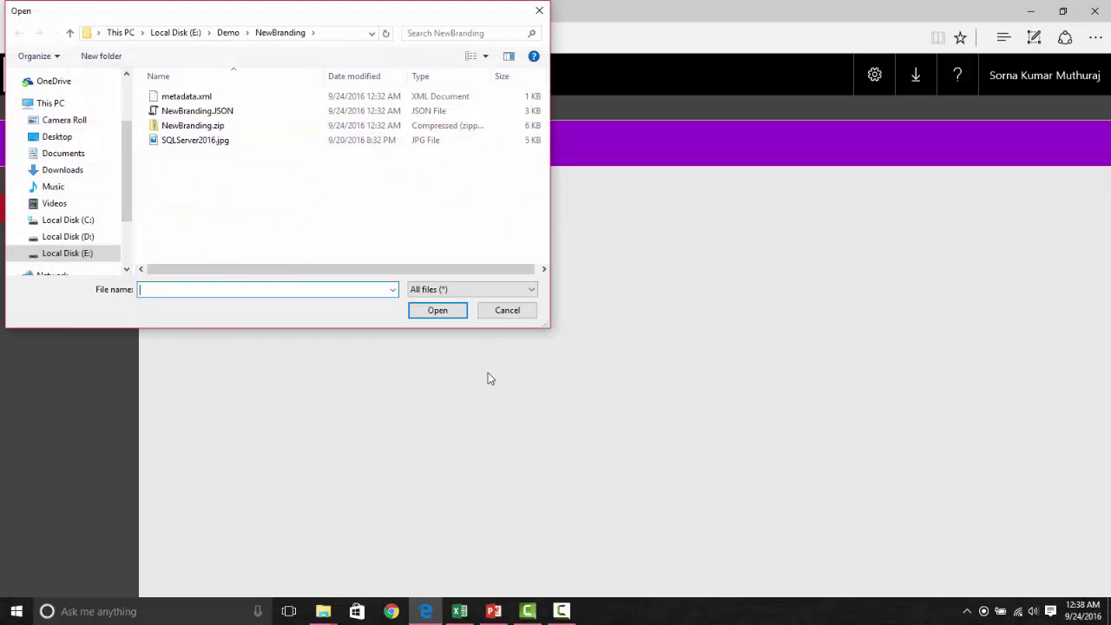
left_click(228, 32)
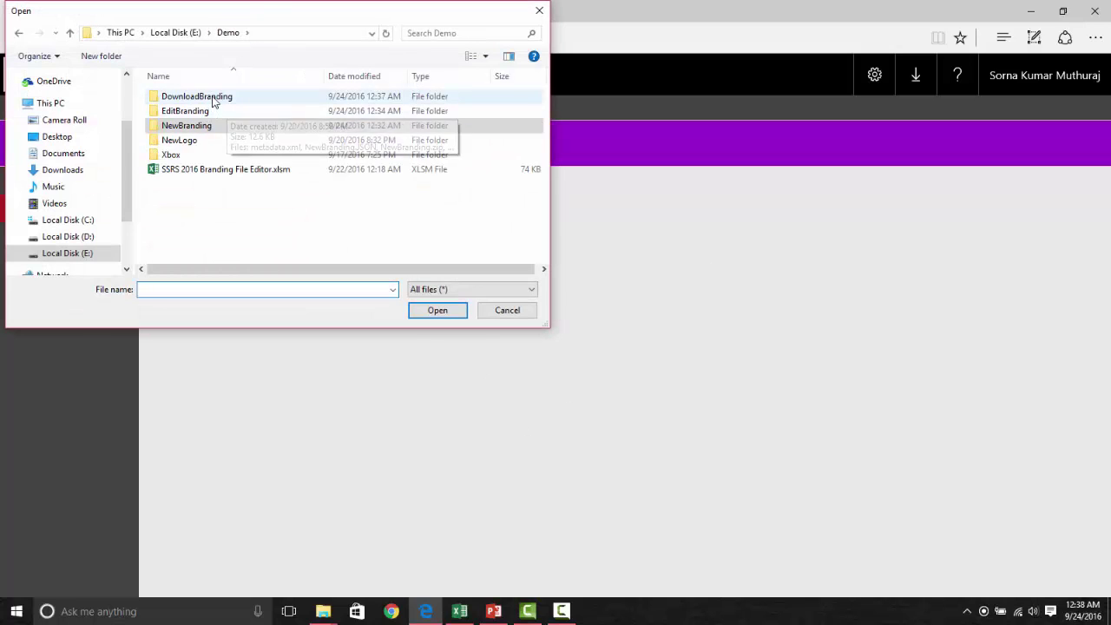
double_click(214, 100)
double_click(227, 127)
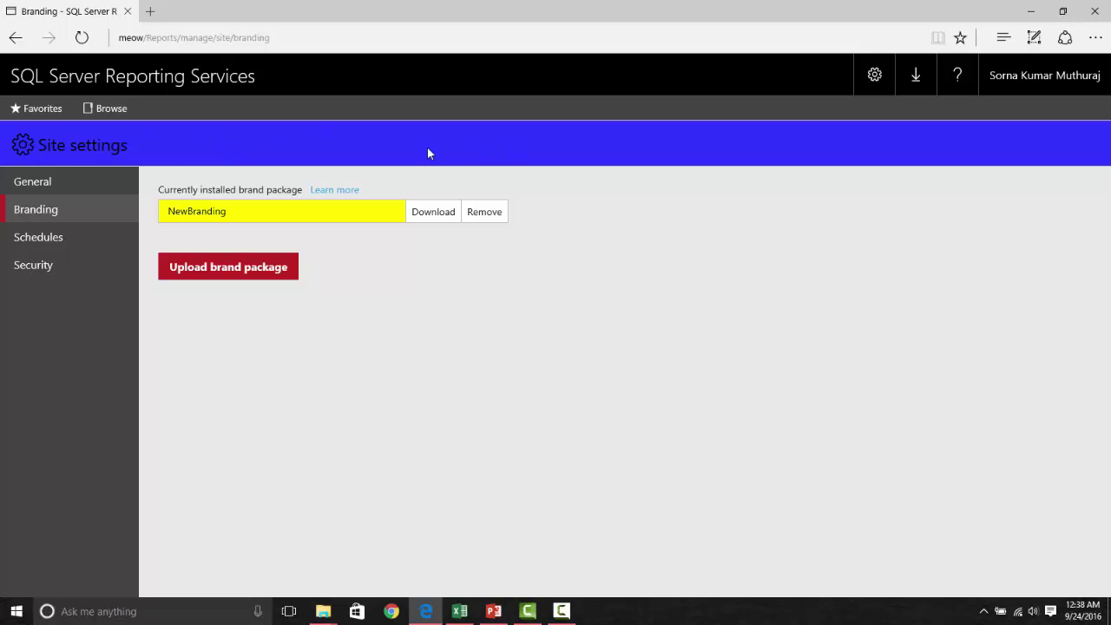
left_click(110, 108)
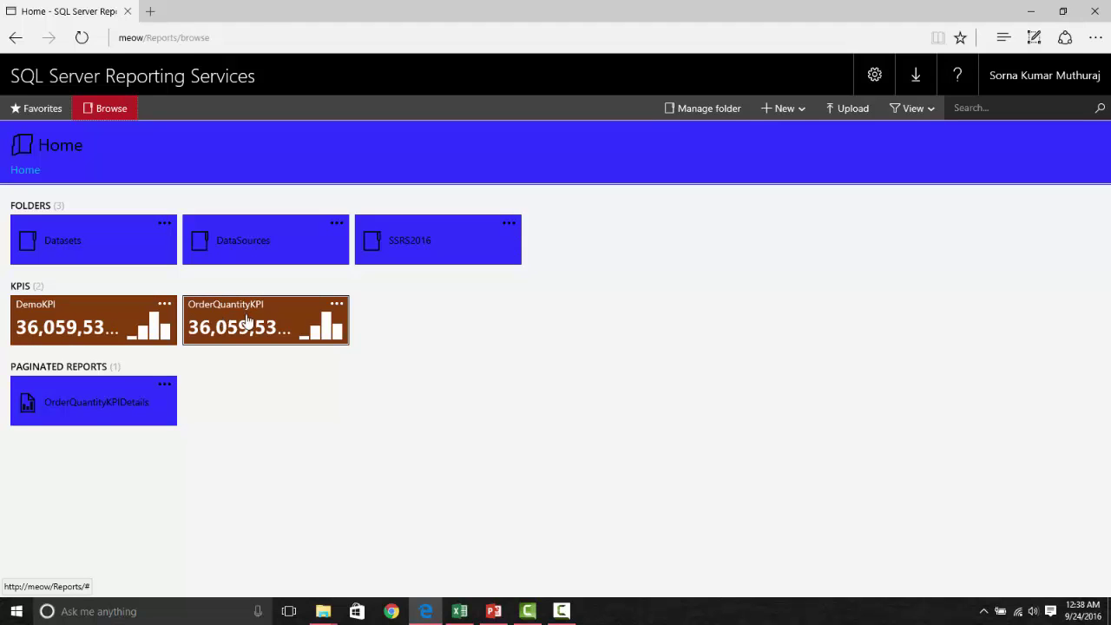
left_click(446, 604)
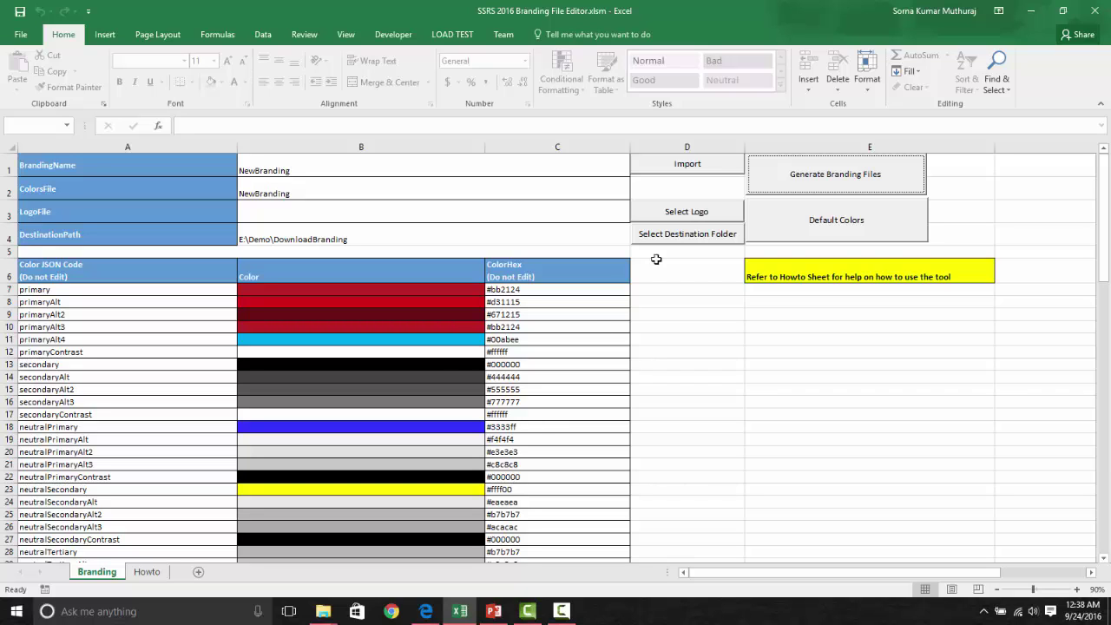
left_click(147, 571)
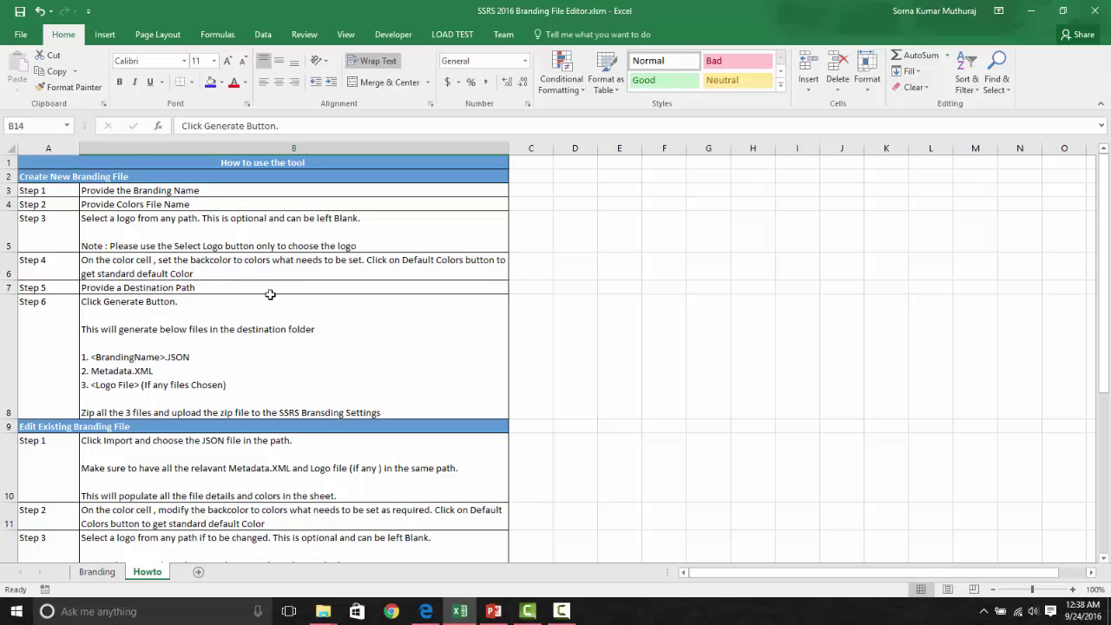
scroll(270, 296, "down", 4)
scroll(270, 295, "up", 4)
left_click(117, 572)
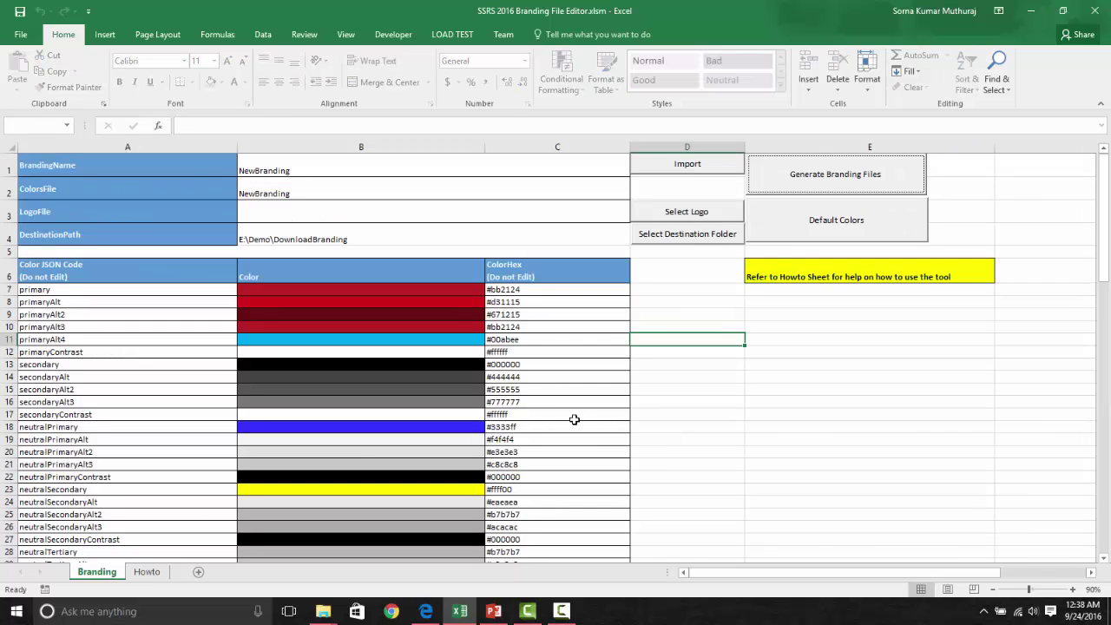
Step: Switch to PowerPoint showing slide 2 of the SSRS Branding File Editor deck
left_click(492, 612)
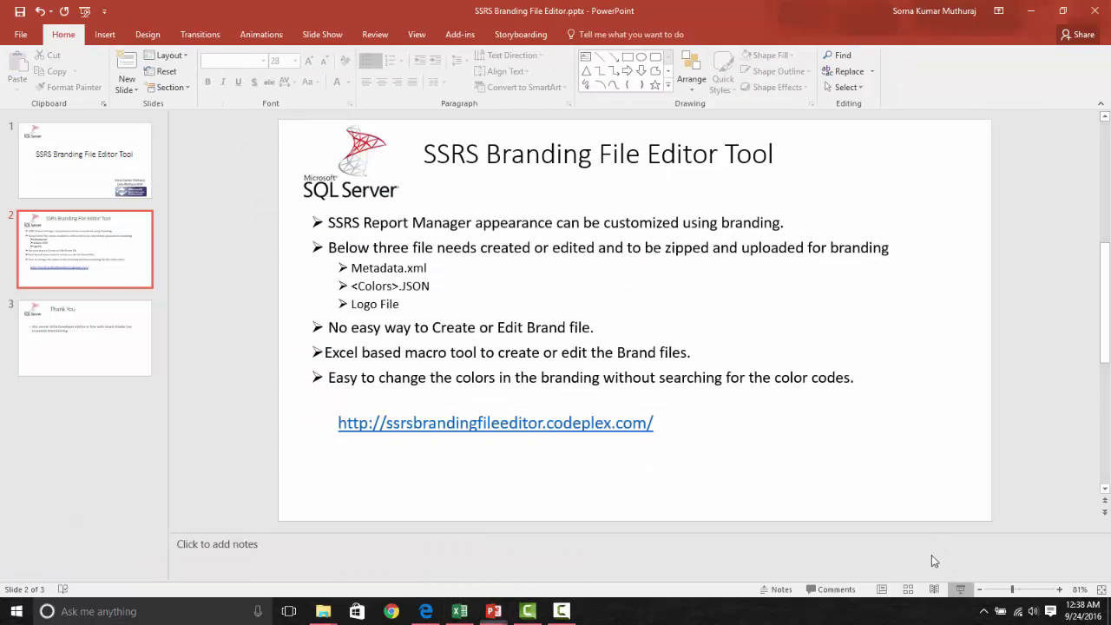